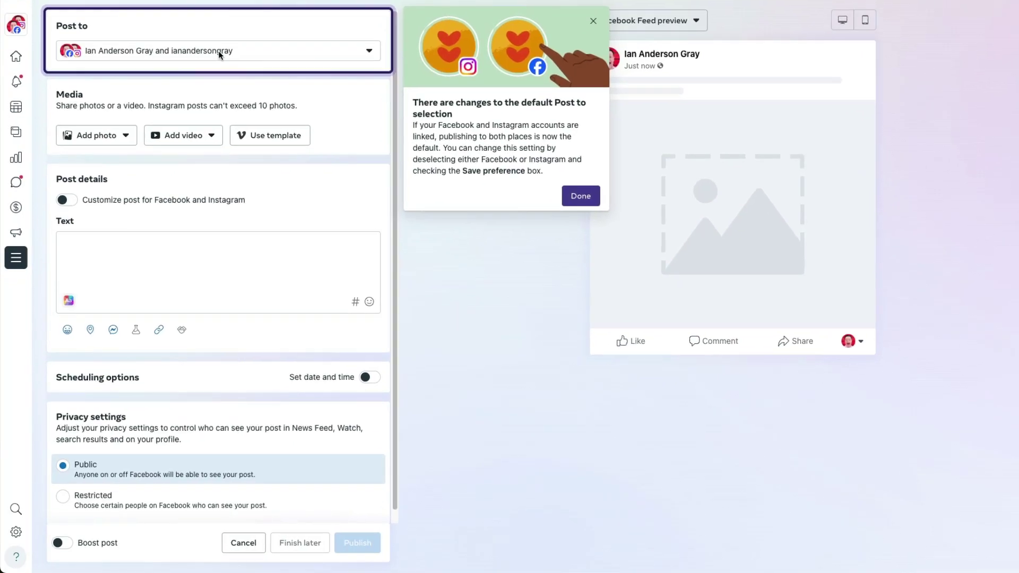
# Step: Show the Facebook and Instagram accounts selected in the Post to dropdown
pyautogui.click(367, 52)
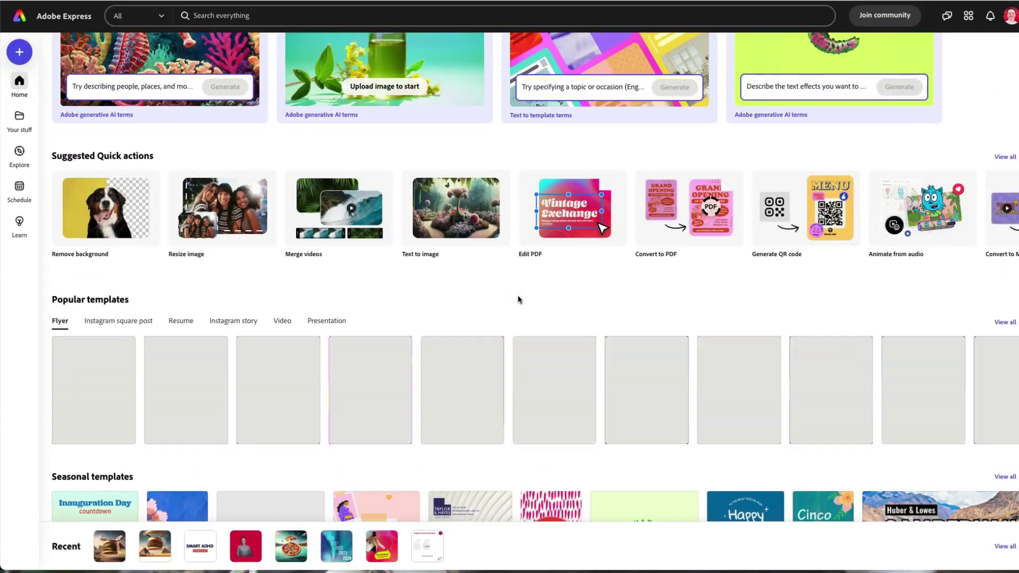
pyautogui.scroll(-3, 520, 294)
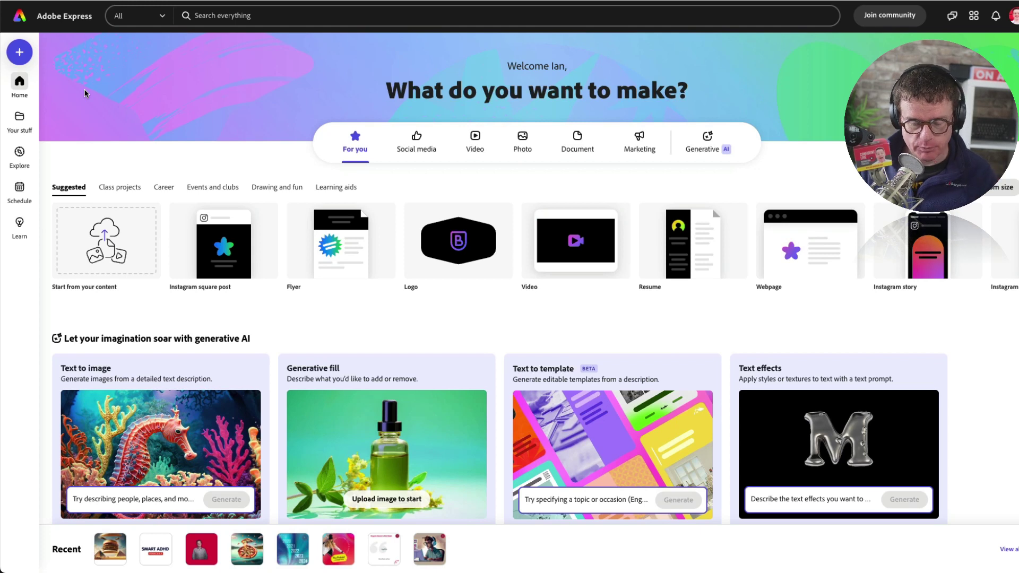
# Step: Create a square design and generate a square (1:1) AI image of a burger flying over pyramids
pyautogui.click(19, 52)
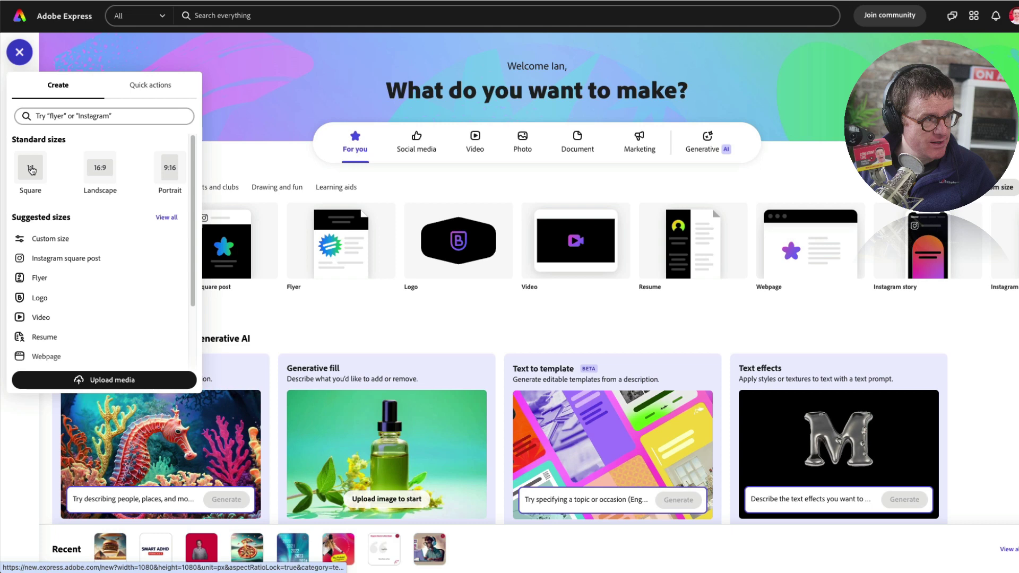
pyautogui.click(31, 170)
pyautogui.click(136, 127)
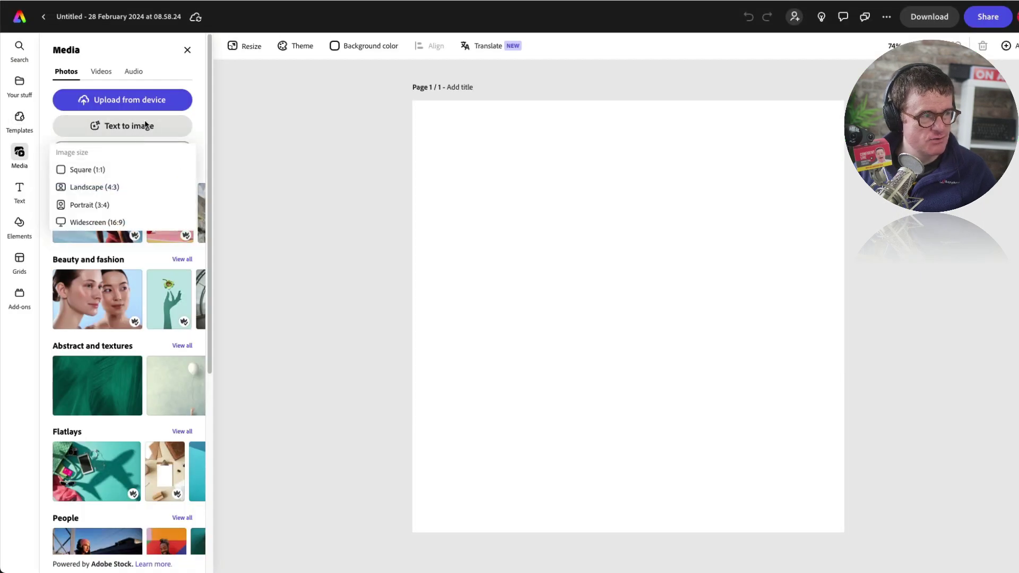
pyautogui.click(93, 169)
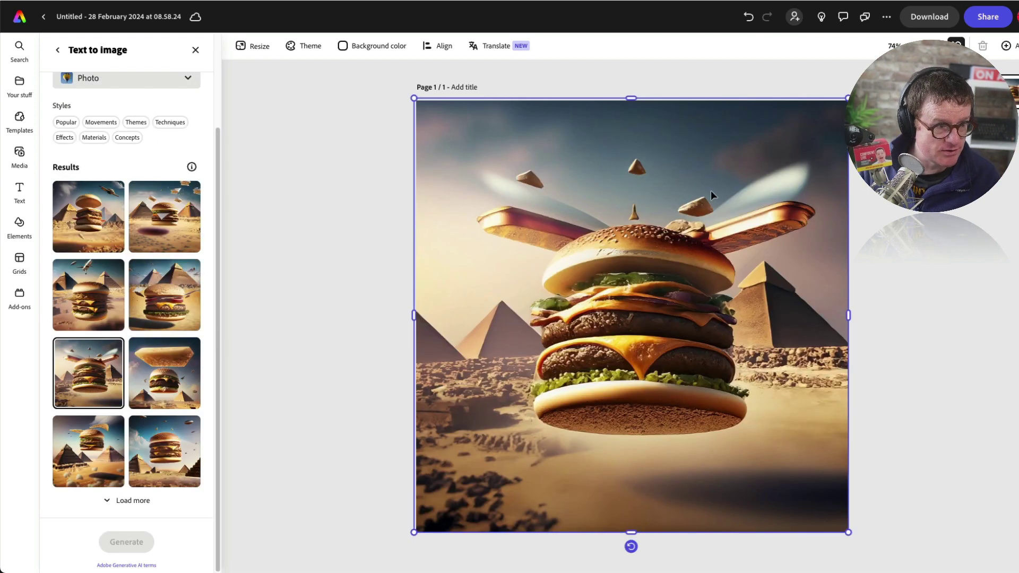
pyautogui.click(57, 49)
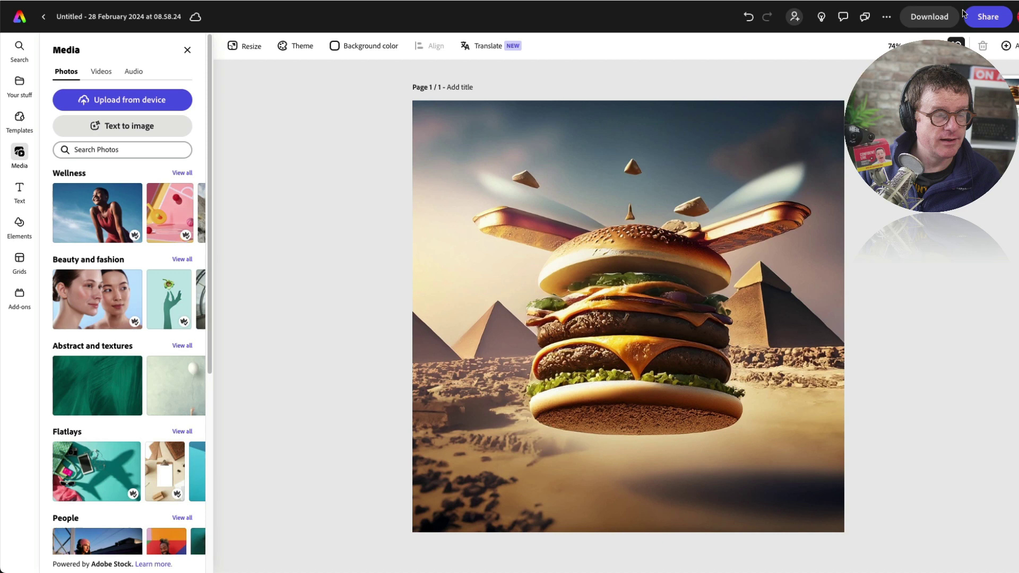
# Step: Rename the design to 'Flying burger'
pyautogui.click(109, 16)
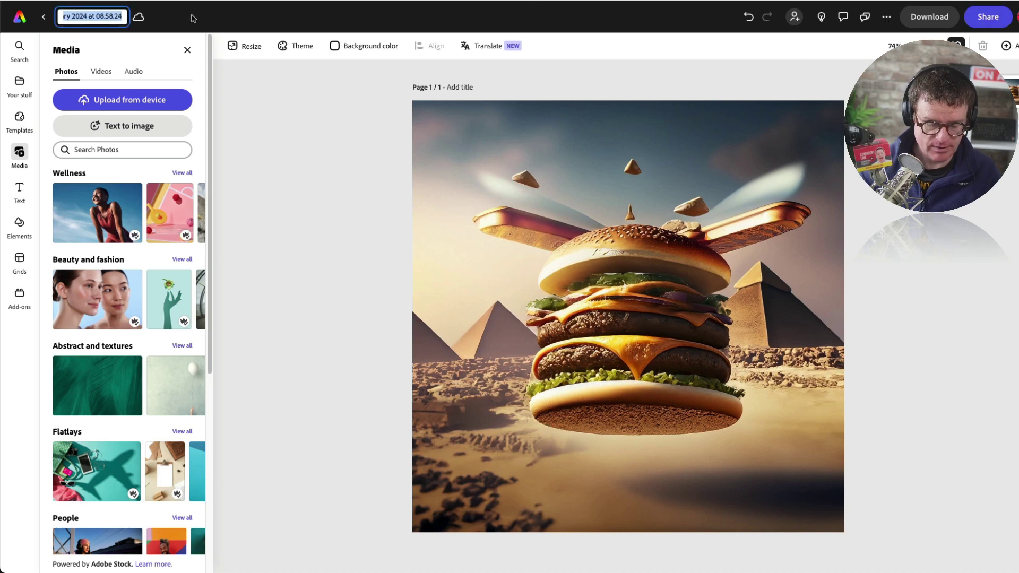
pyautogui.write('Flying burger')
pyautogui.press('Return')
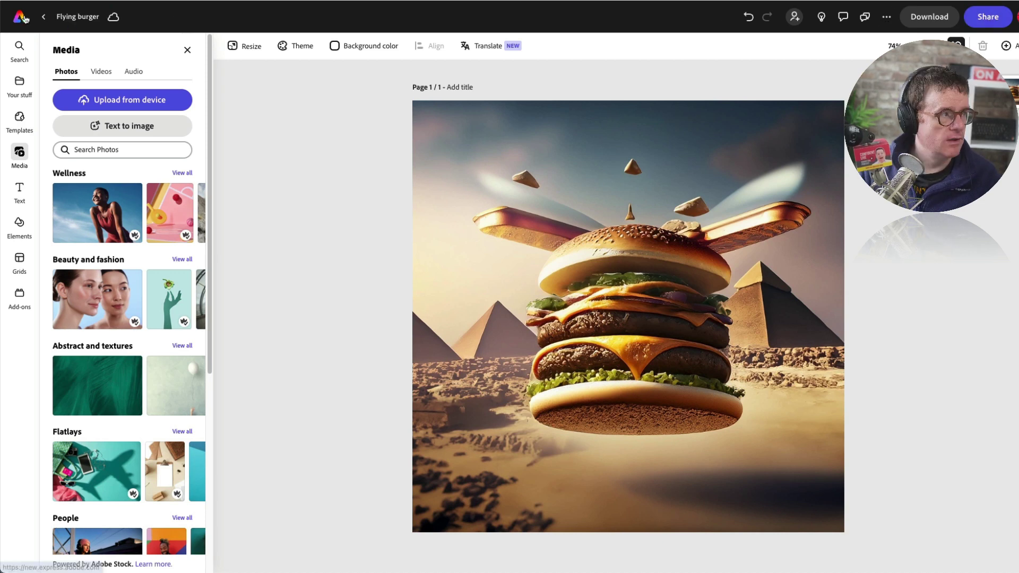
# Step: Go to the Schedule calendar, review Manage connections, and return to the calendar
pyautogui.click(21, 17)
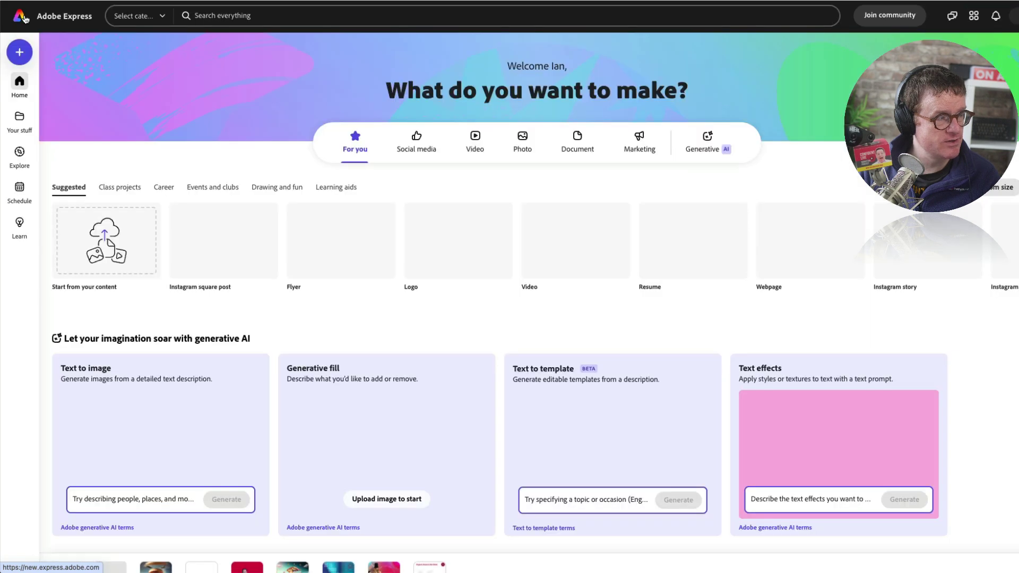
pyautogui.moveTo(20, 197)
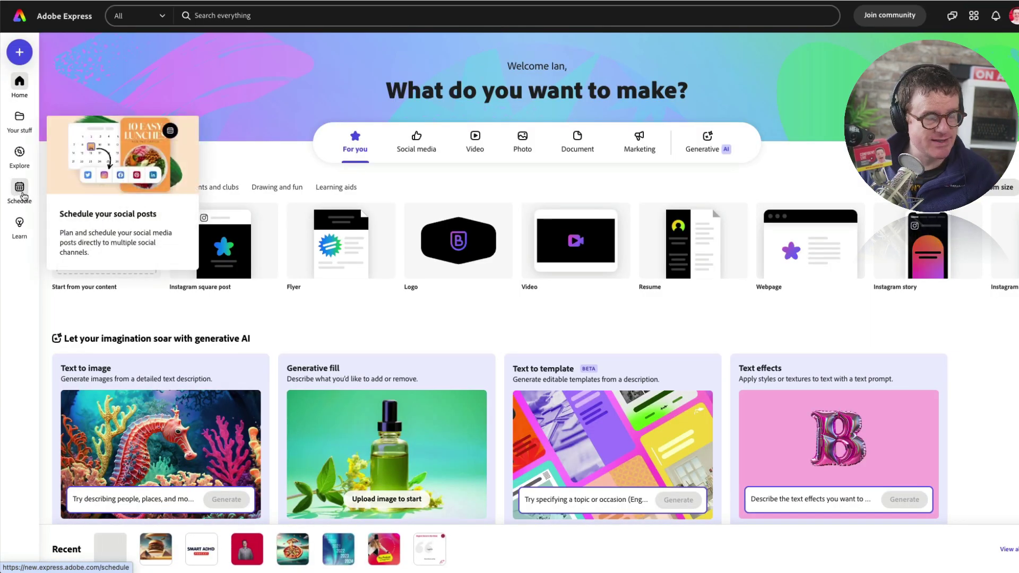
pyautogui.click(23, 197)
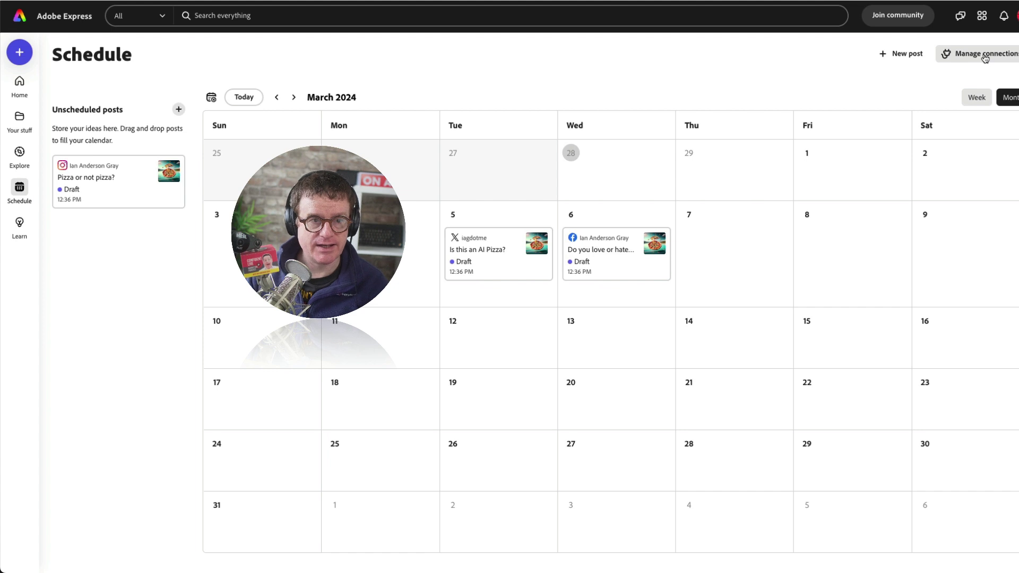
pyautogui.click(984, 56)
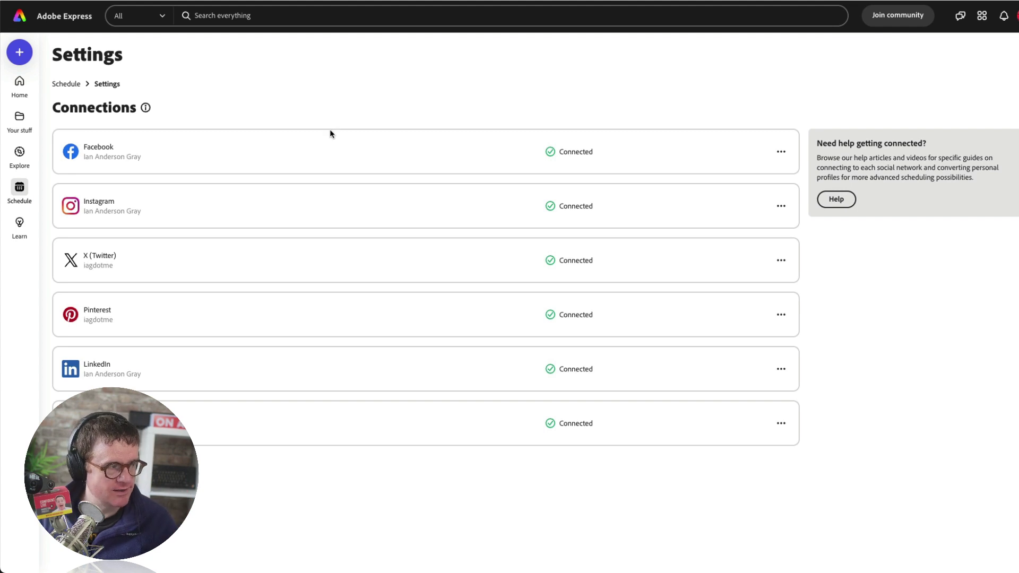
pyautogui.click(68, 86)
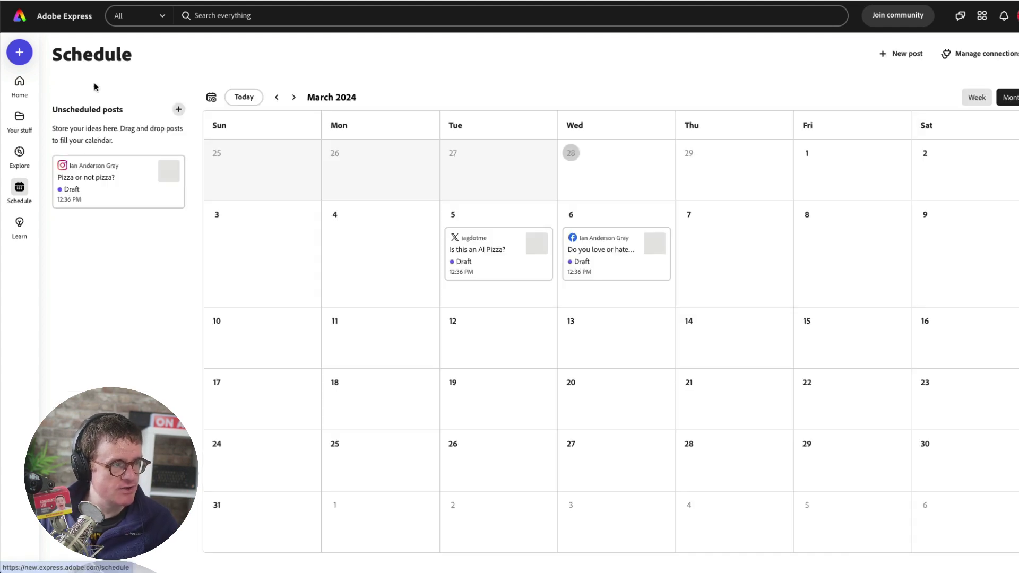
# Step: Start a new social post and attach the Flying burger design from your Adobe Express files
pyautogui.click(909, 58)
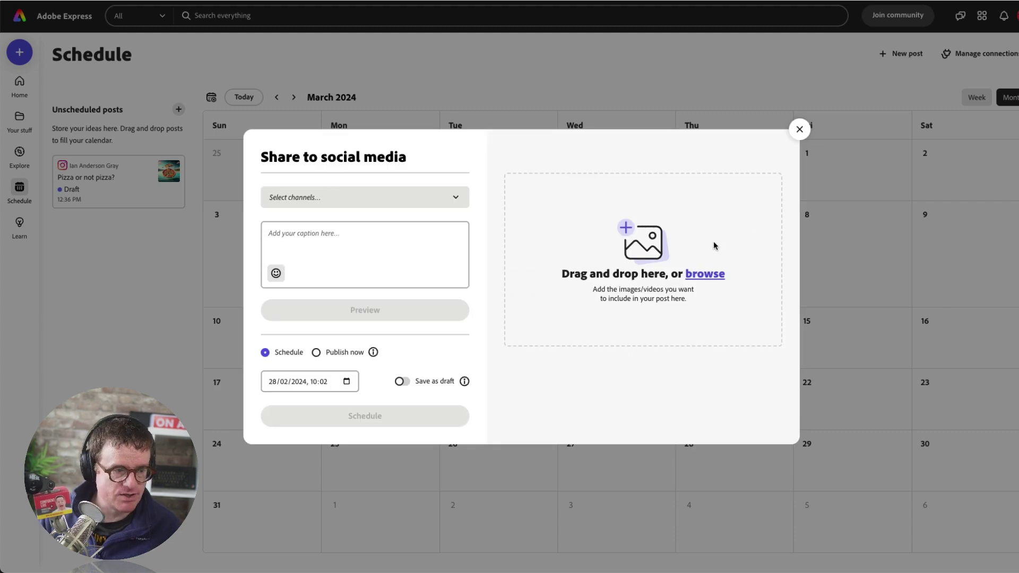
pyautogui.click(597, 284)
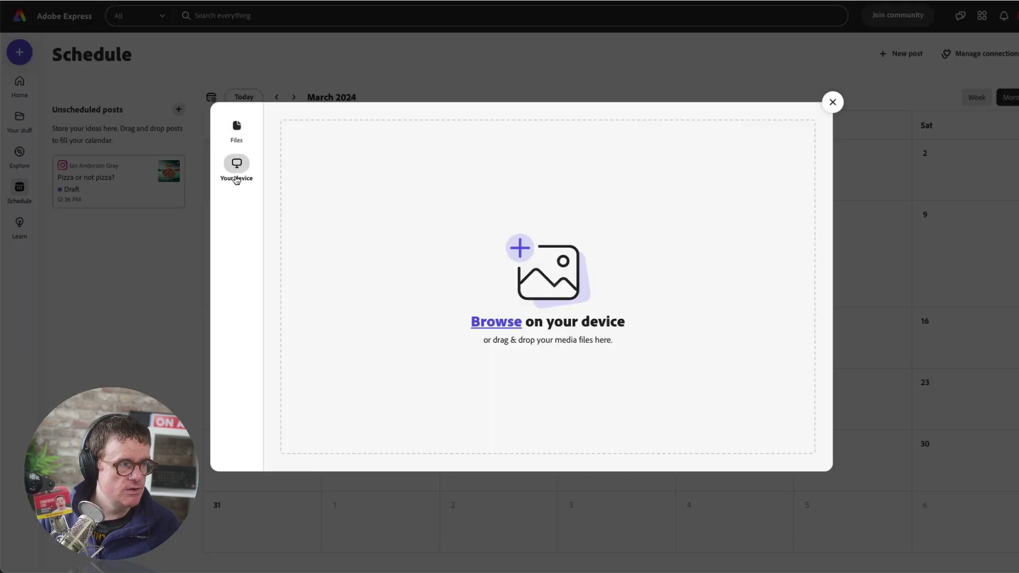
pyautogui.click(238, 127)
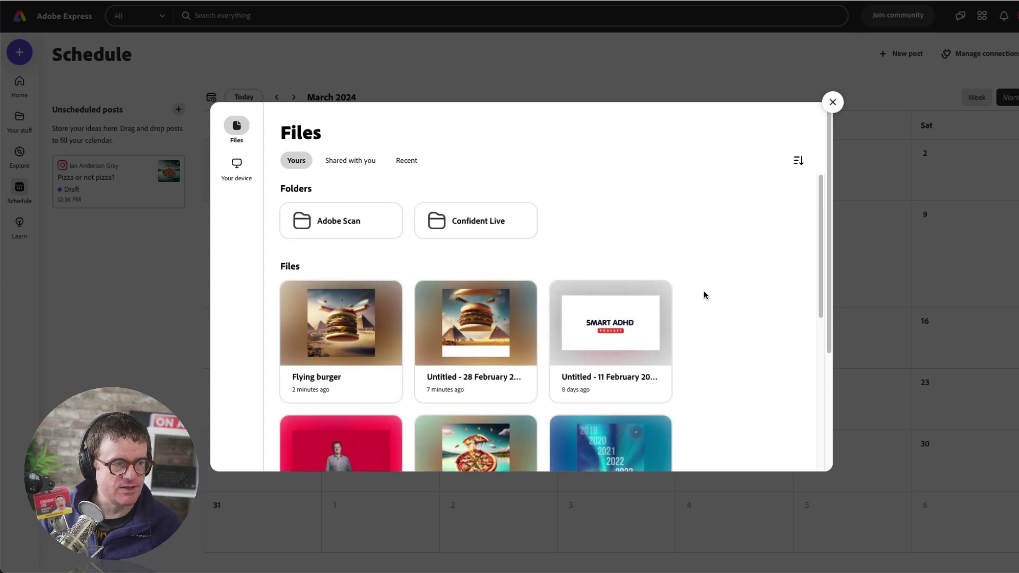
pyautogui.scroll(-1, 699, 294)
pyautogui.scroll(1, 700, 294)
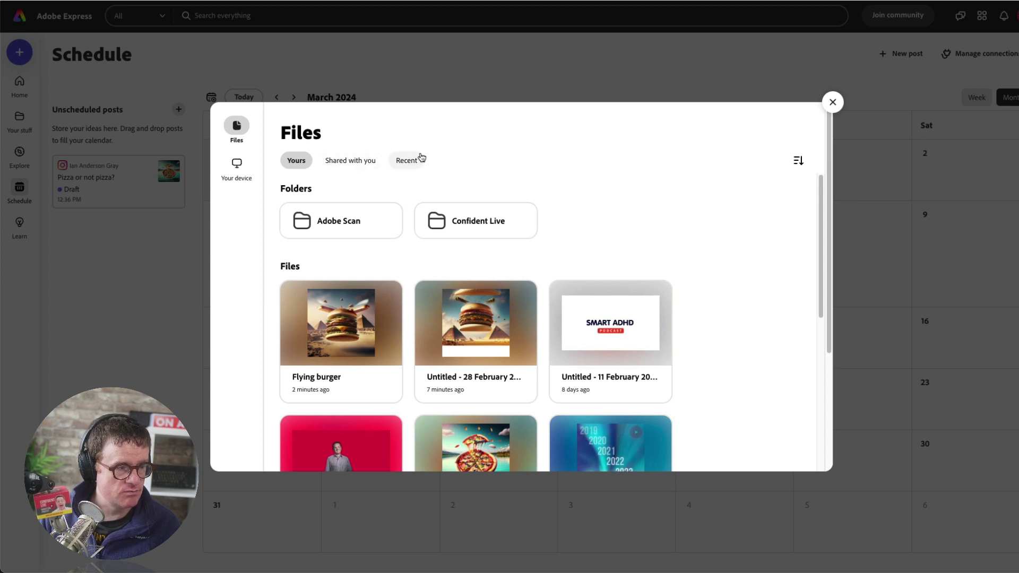
pyautogui.click(341, 320)
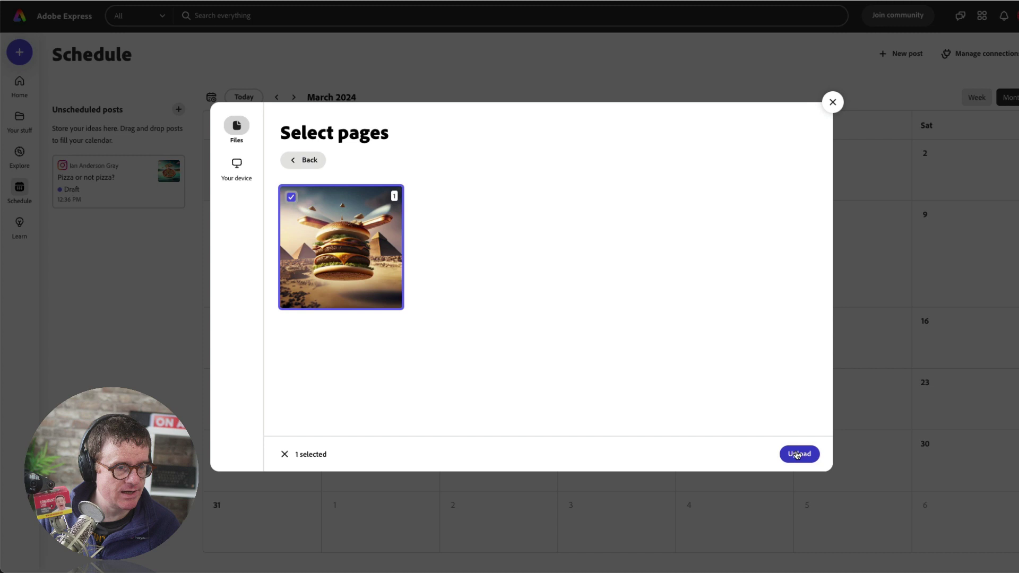
pyautogui.click(798, 454)
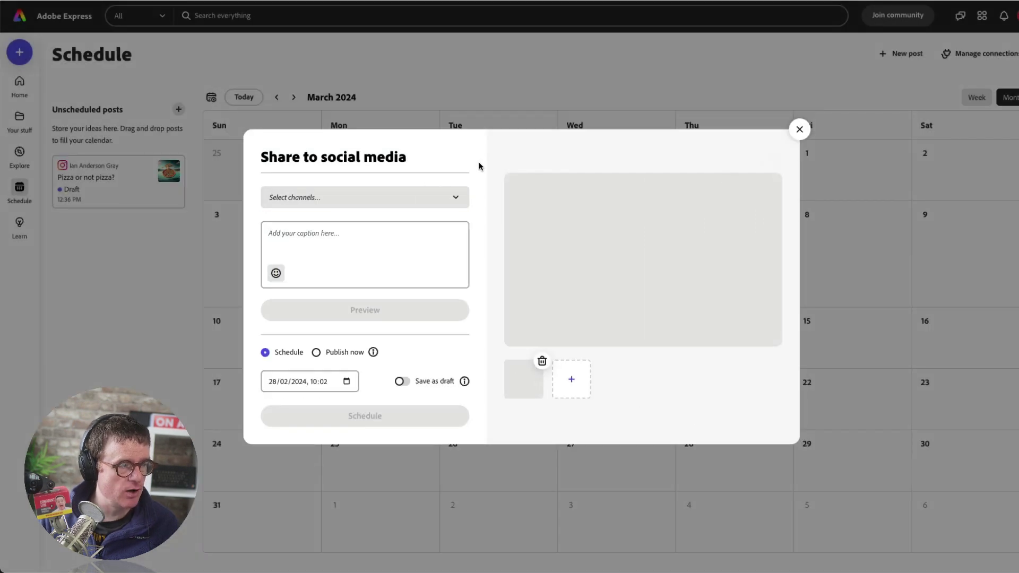
pyautogui.click(455, 201)
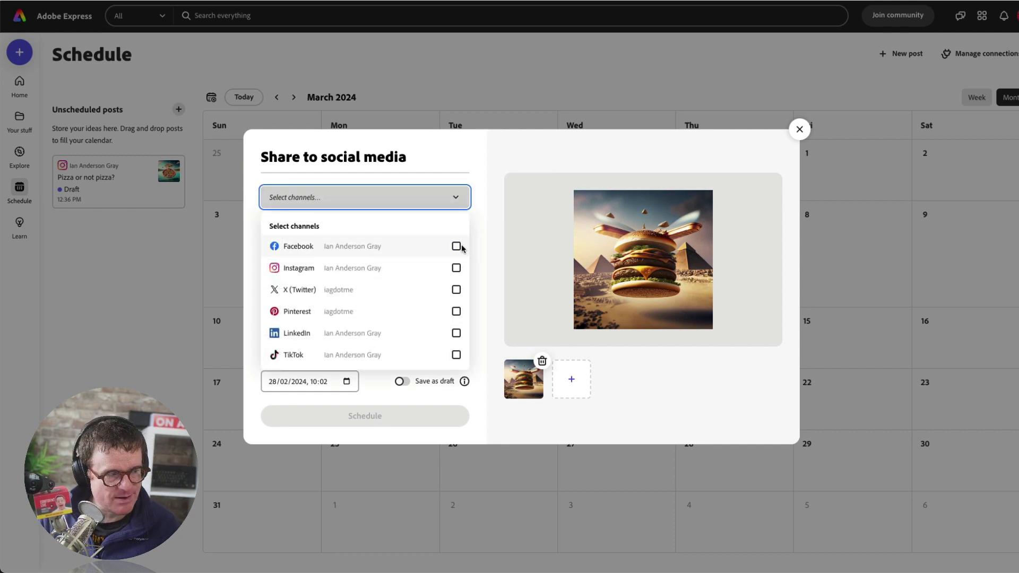
# Step: Select X (Twitter), Pinterest and Instagram as the post's channels
pyautogui.click(456, 290)
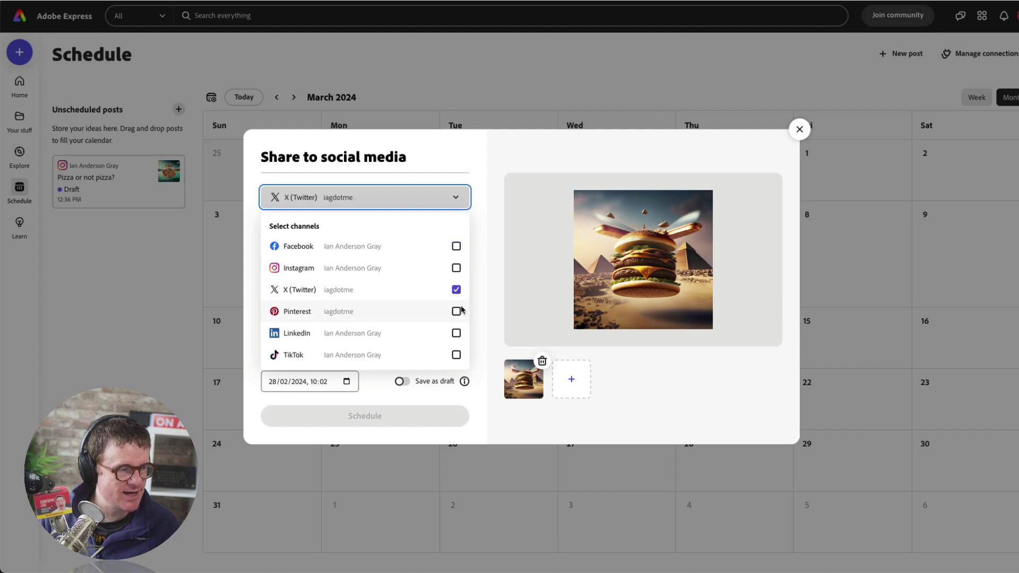
pyautogui.click(459, 311)
pyautogui.click(457, 269)
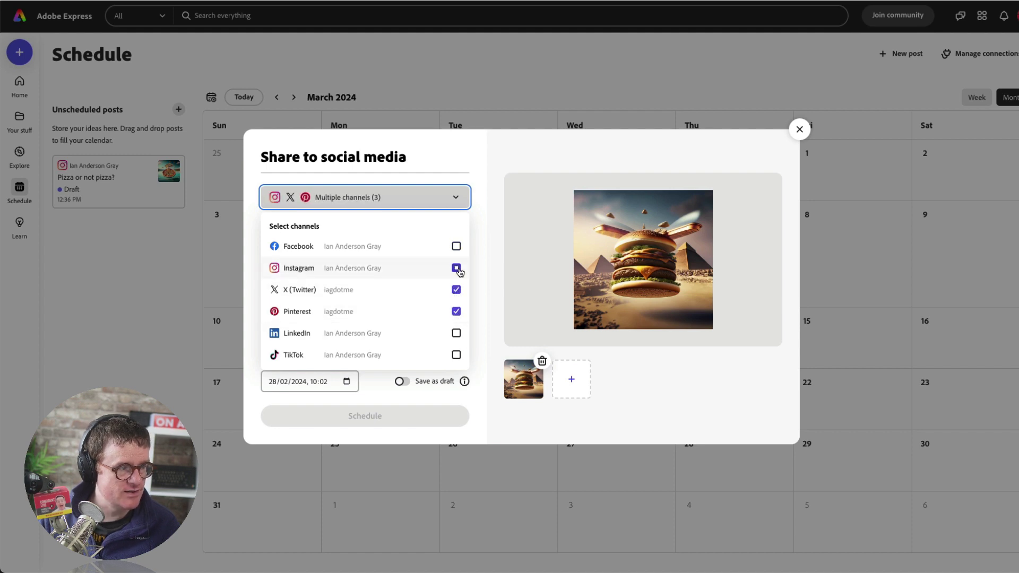
pyautogui.click(314, 382)
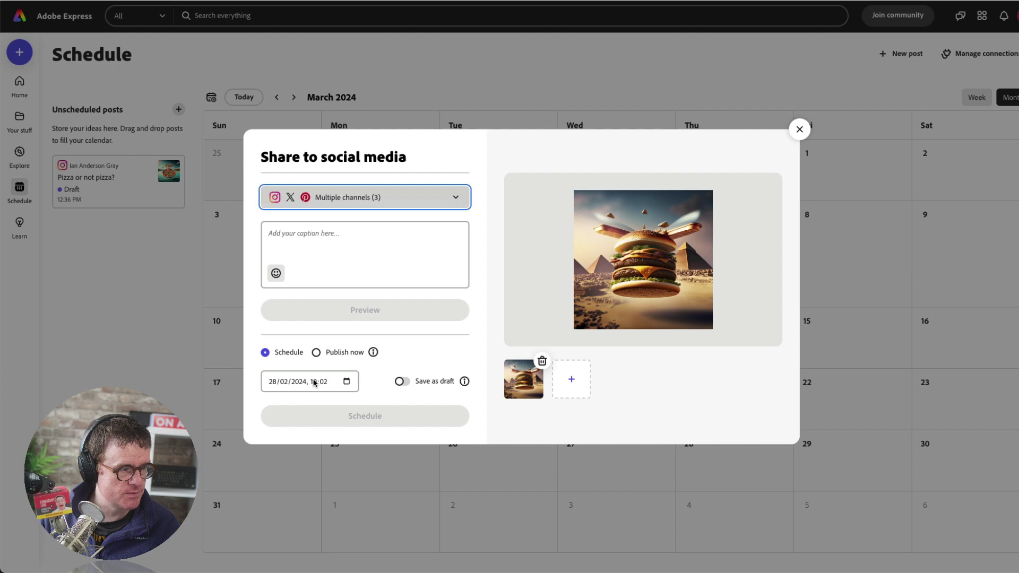
# Step: Schedule the post for 4 March 2024 at 10:08
pyautogui.scroll(-3, 297, 451)
pyautogui.click(346, 481)
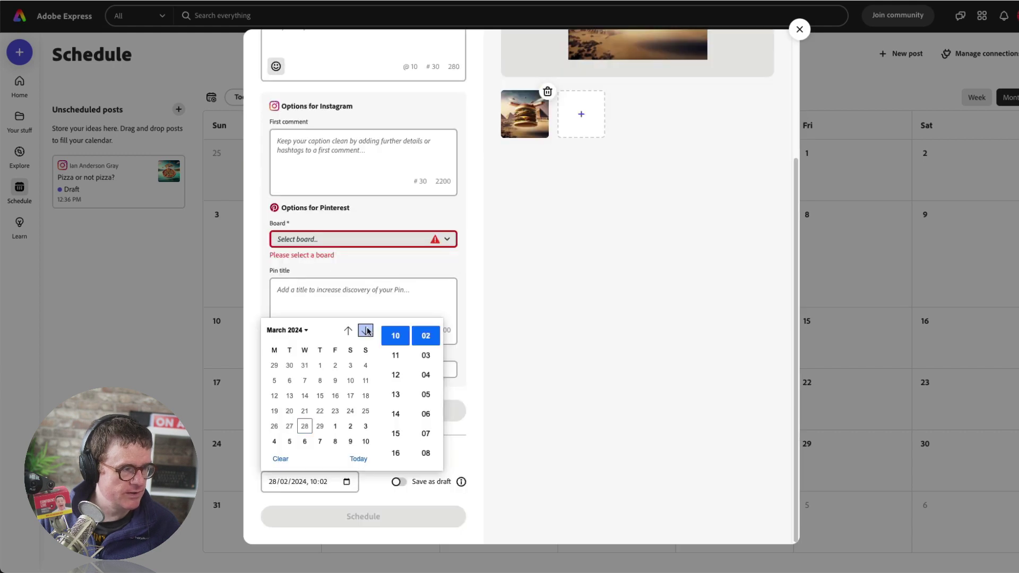
pyautogui.click(366, 331)
pyautogui.click(274, 384)
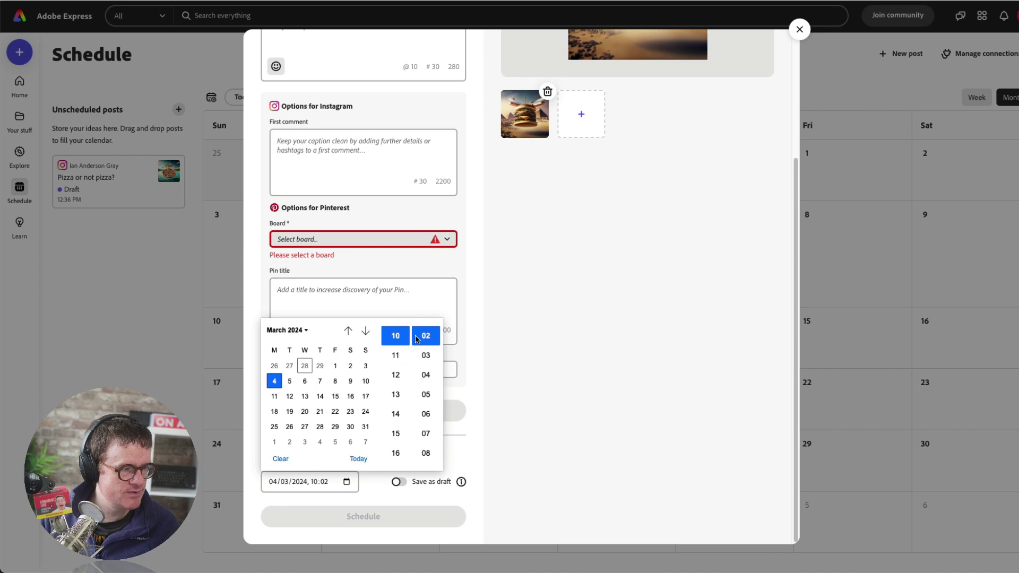
pyautogui.click(426, 453)
pyautogui.click(500, 412)
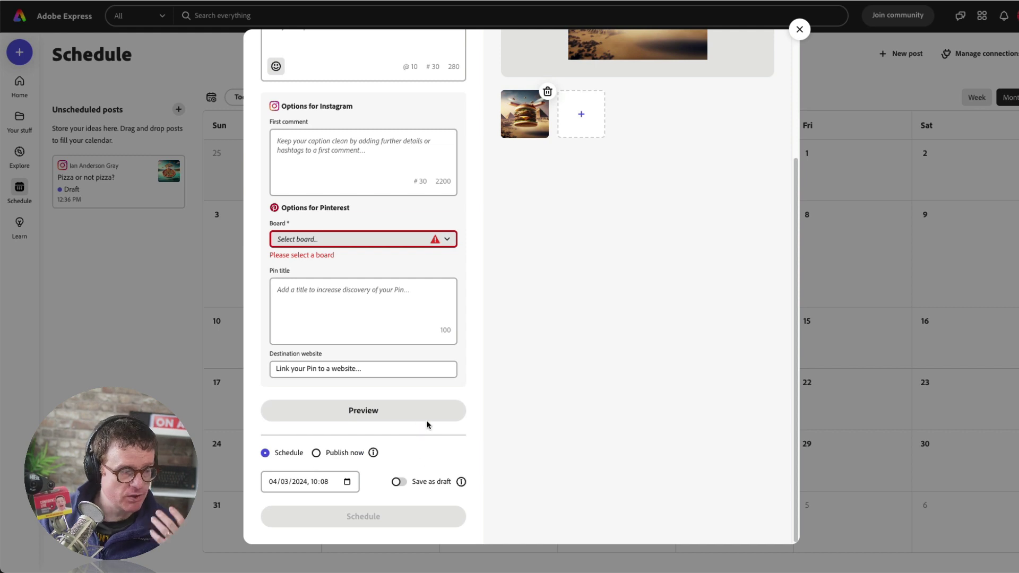
# Step: Paste the pyramids caption as the post text
pyautogui.scroll(5, 427, 423)
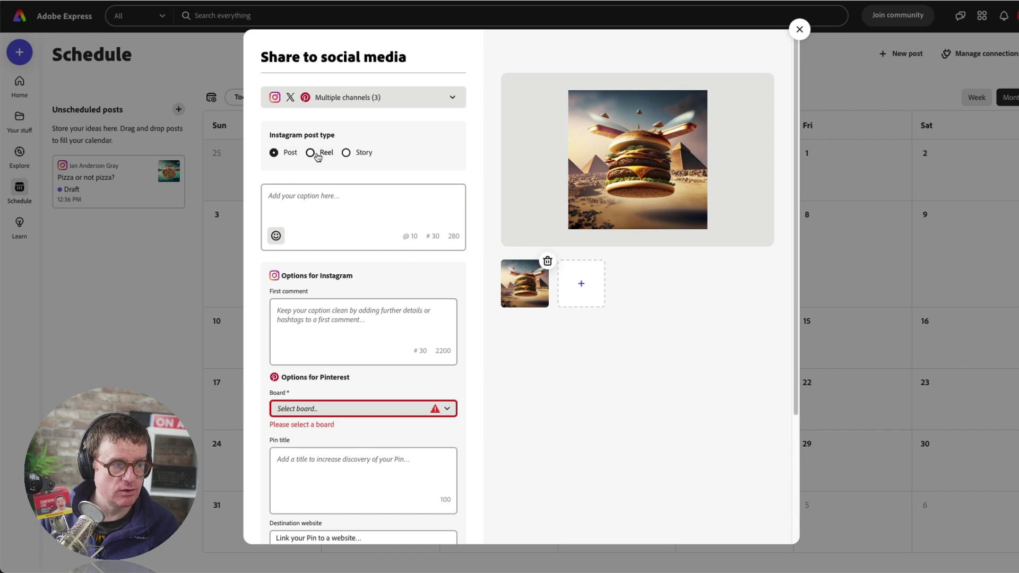
pyautogui.click(267, 203)
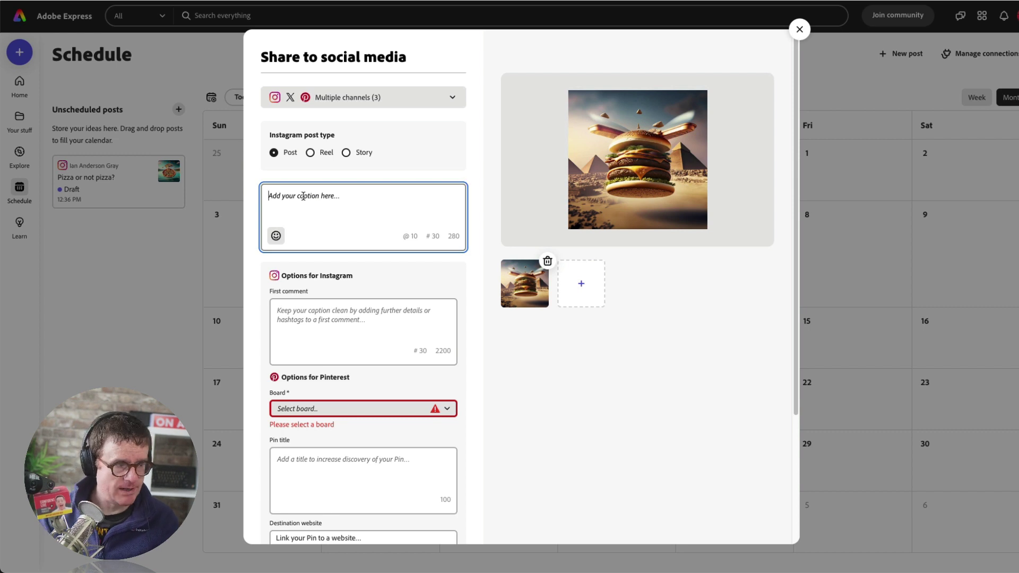
pyautogui.write('I was visiting the pyramids in Egypt and look what I saw?')
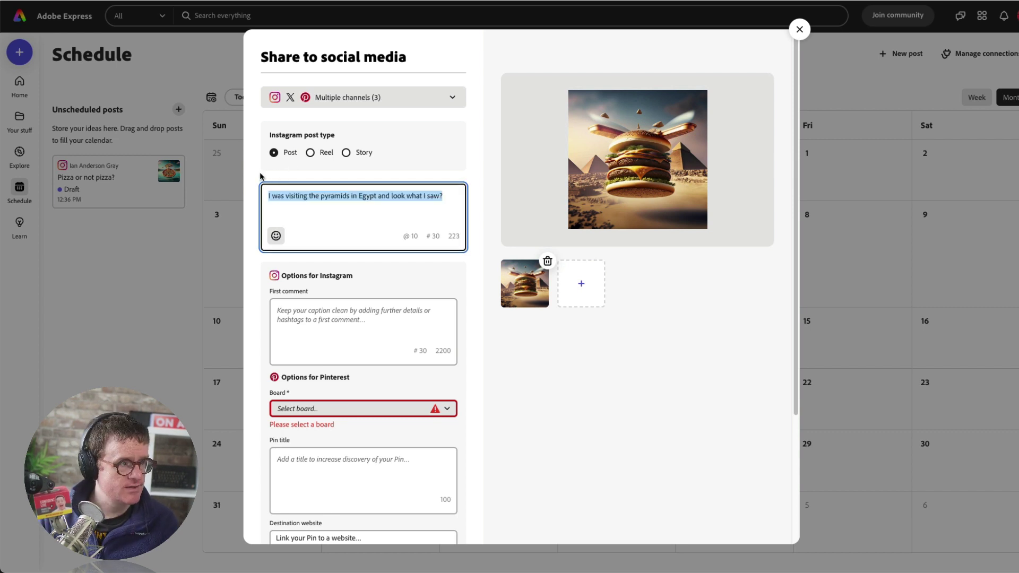
pyautogui.click(260, 177)
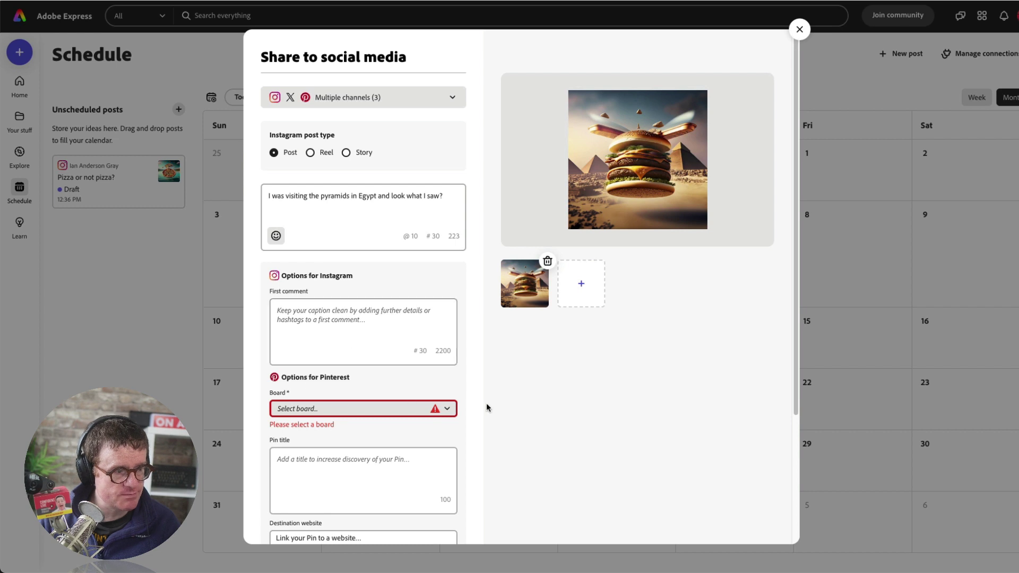
pyautogui.scroll(-1, 483, 386)
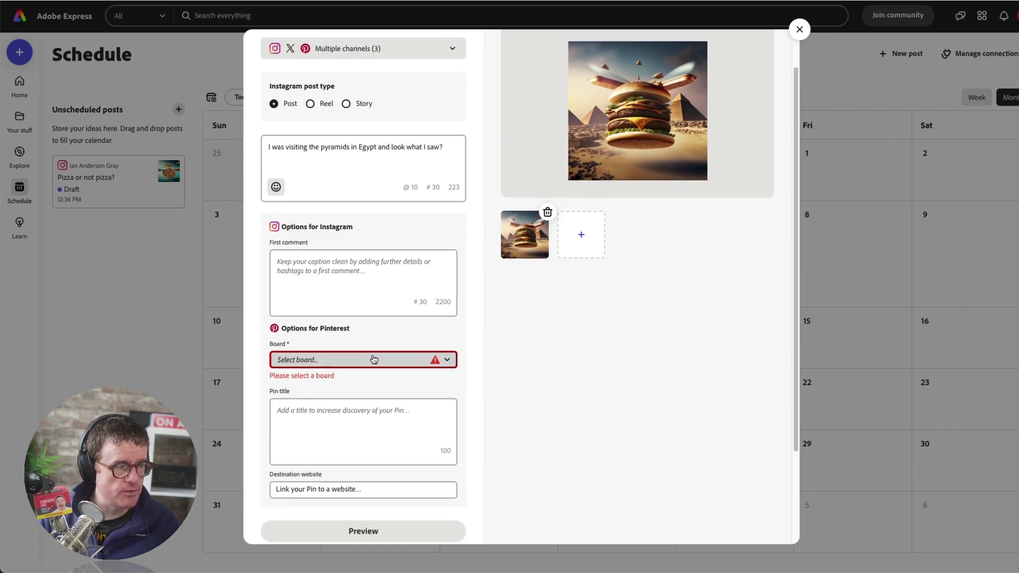
pyautogui.click(375, 361)
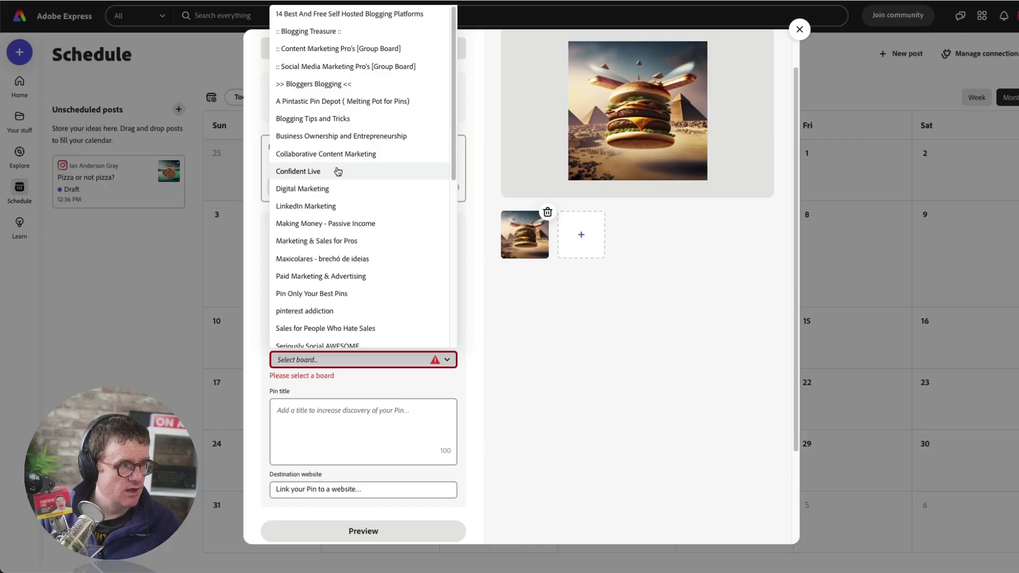
pyautogui.click(318, 171)
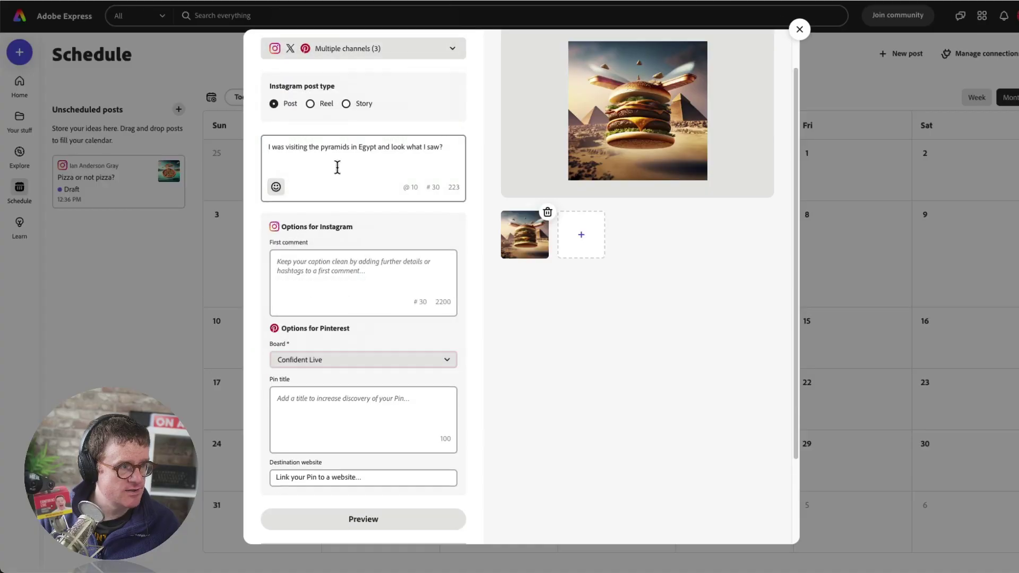
pyautogui.click(336, 446)
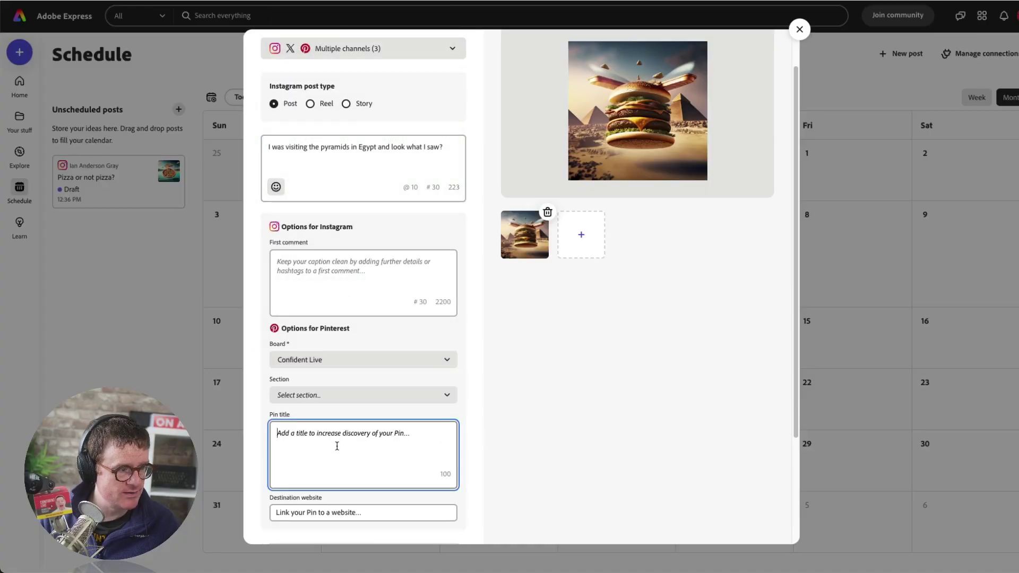
pyautogui.write('I was visiting the pyramids in Egypt and look what I saw?')
pyautogui.scroll(-3, 480, 429)
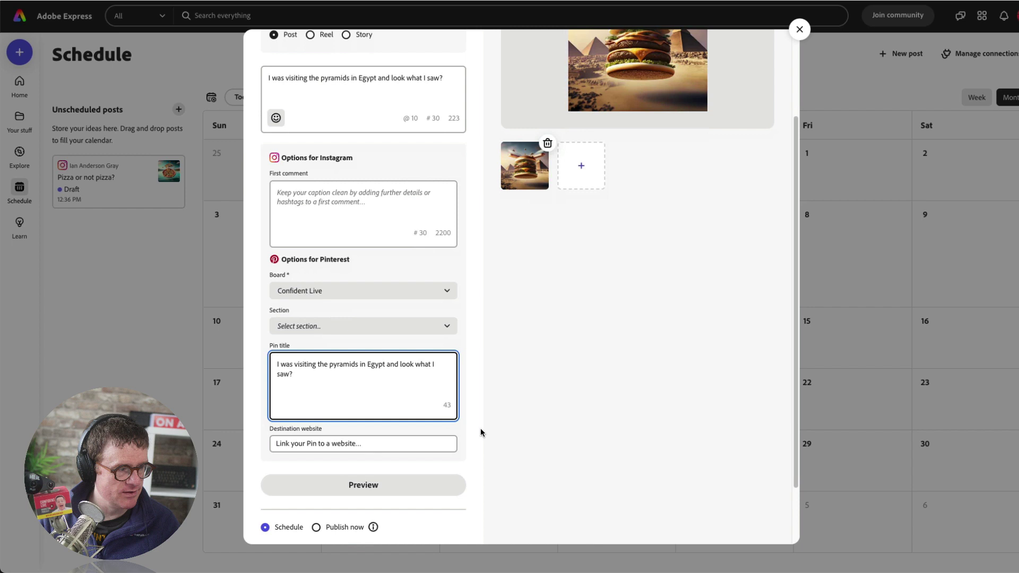
pyautogui.click(375, 429)
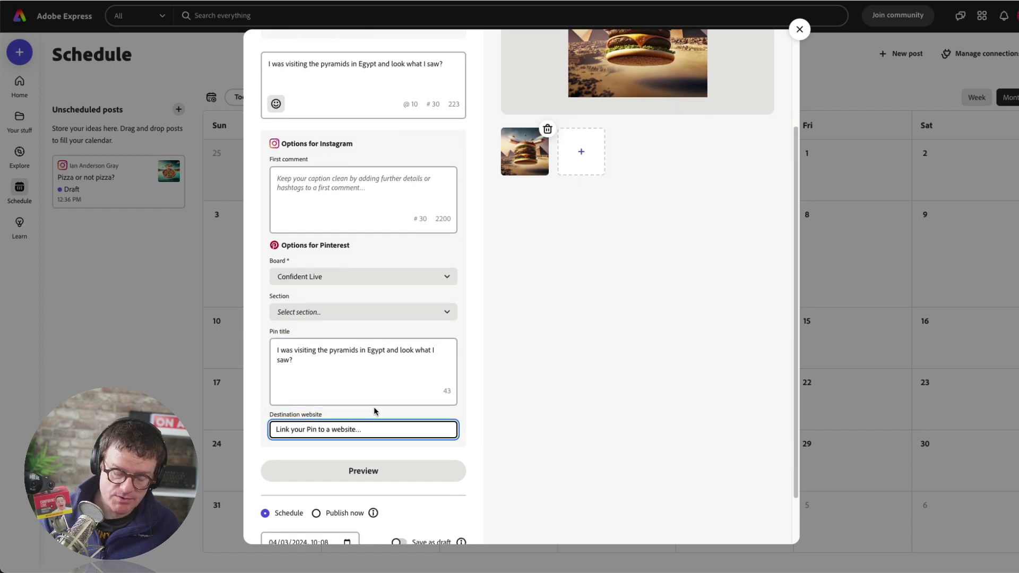
pyautogui.write('https://')
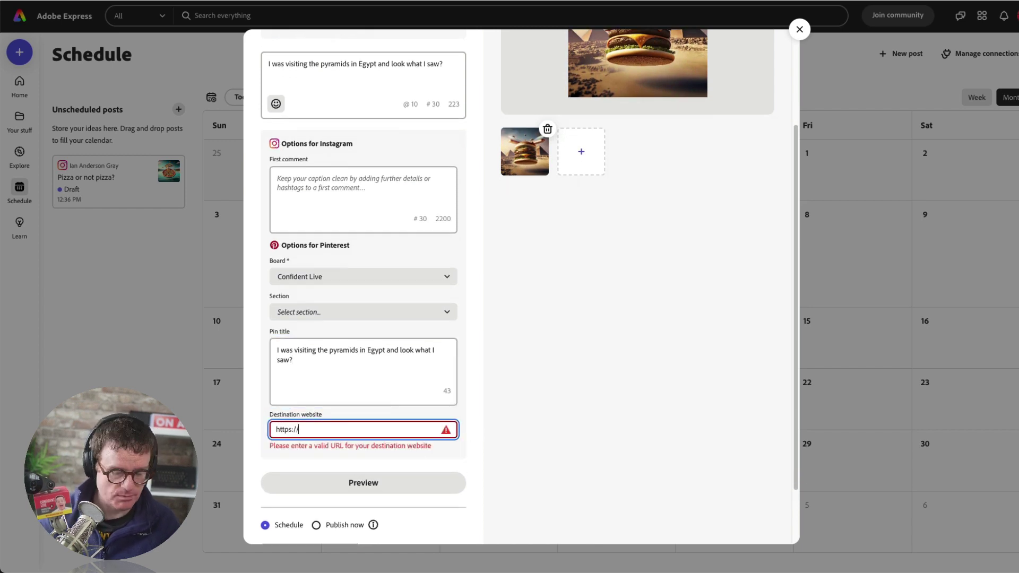
pyautogui.write('iag.me/')
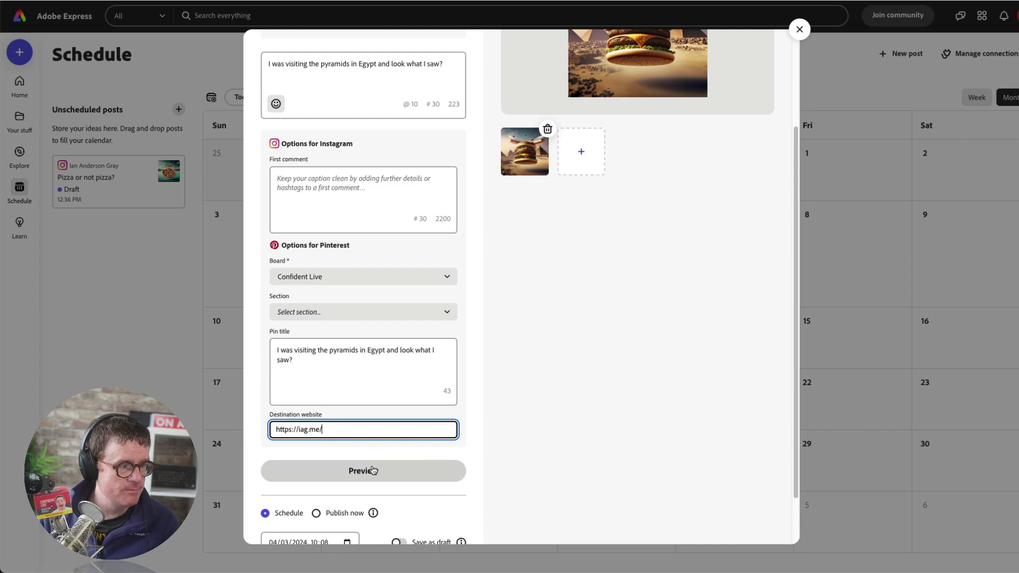
pyautogui.click(373, 470)
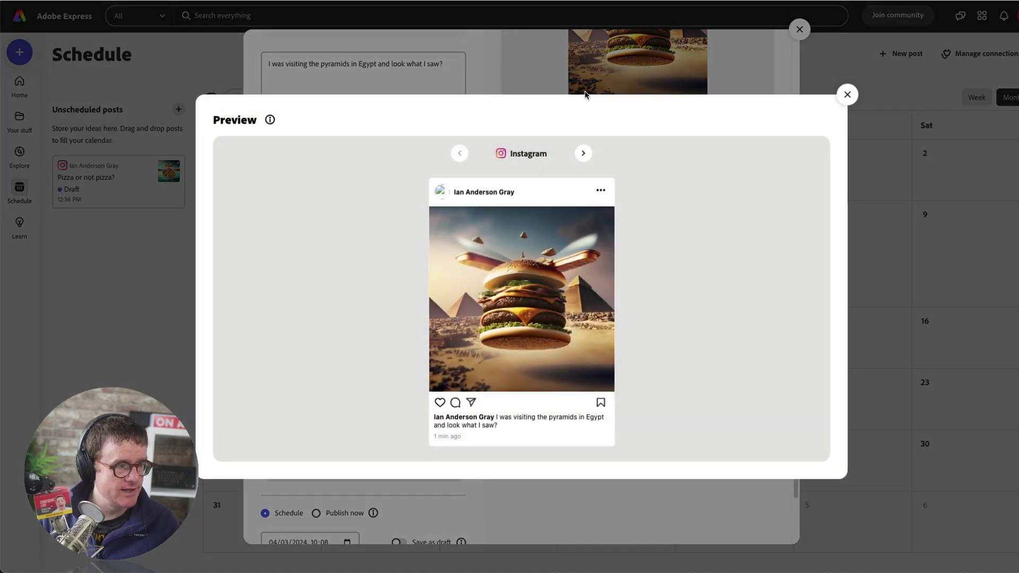
pyautogui.click(583, 153)
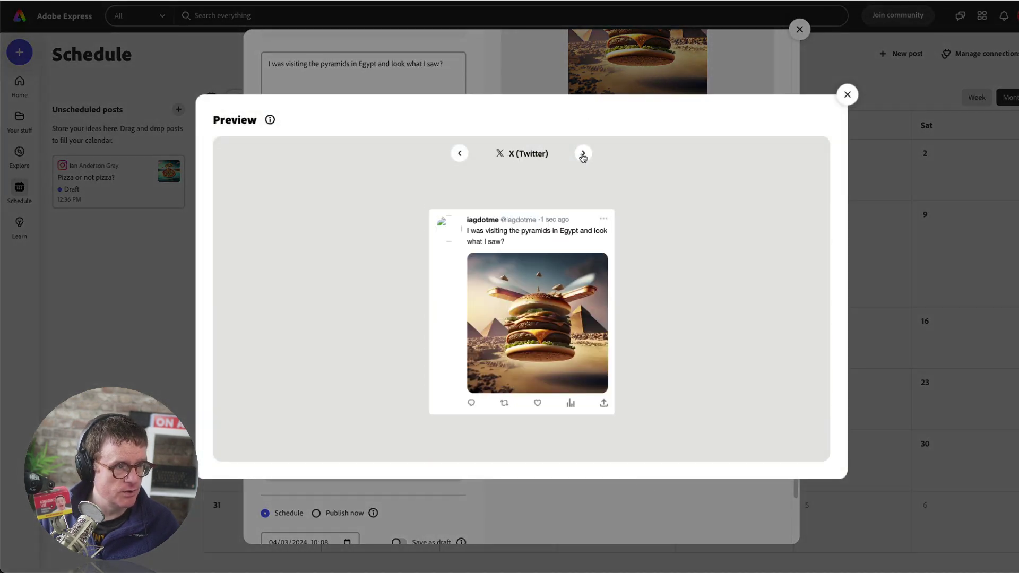
pyautogui.click(584, 154)
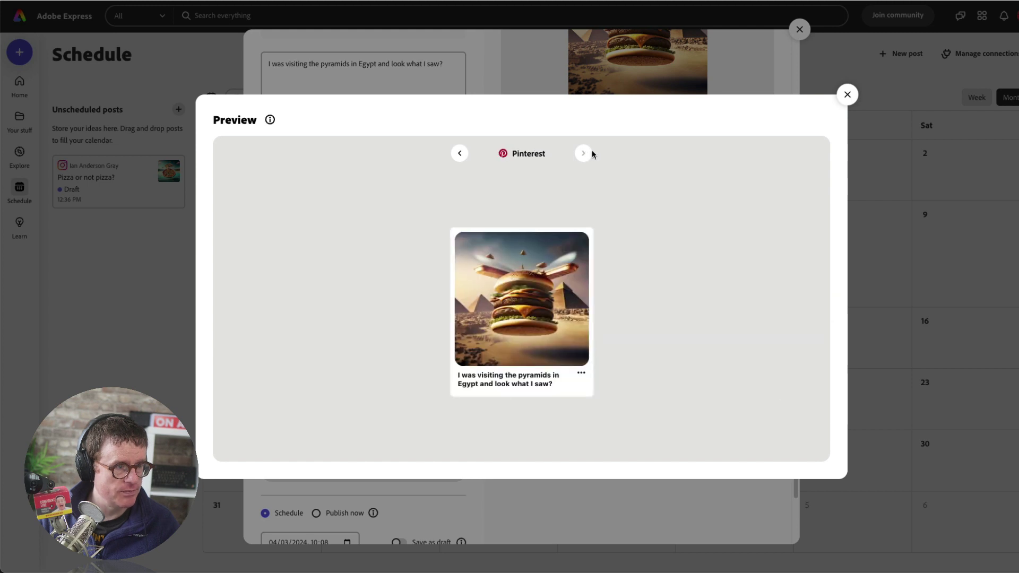
pyautogui.press('Escape')
pyautogui.scroll(-1, 469, 390)
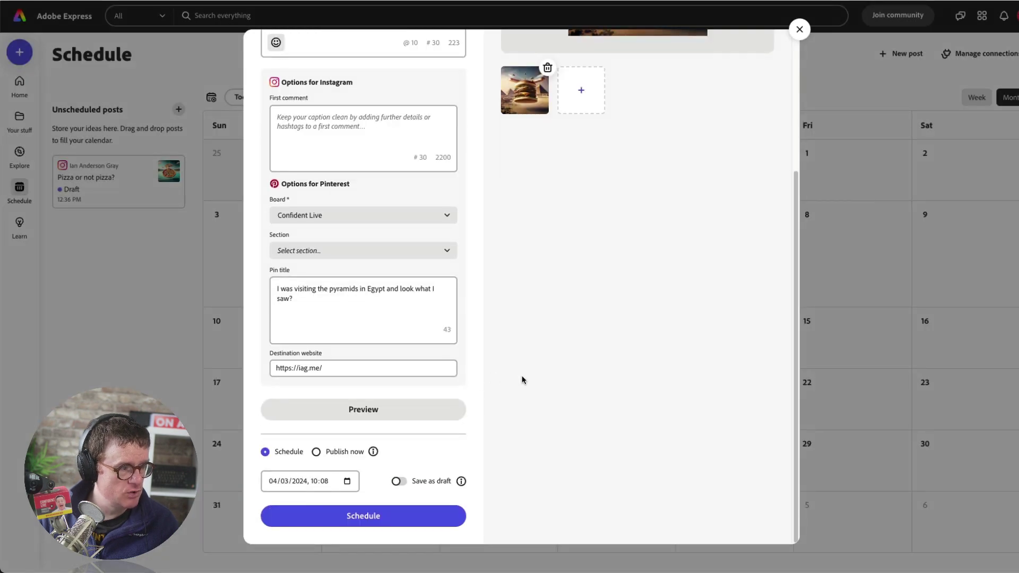
# Step: Add Facebook and LinkedIn as channels and schedule the post to all five networks
pyautogui.scroll(3, 522, 380)
pyautogui.click(361, 89)
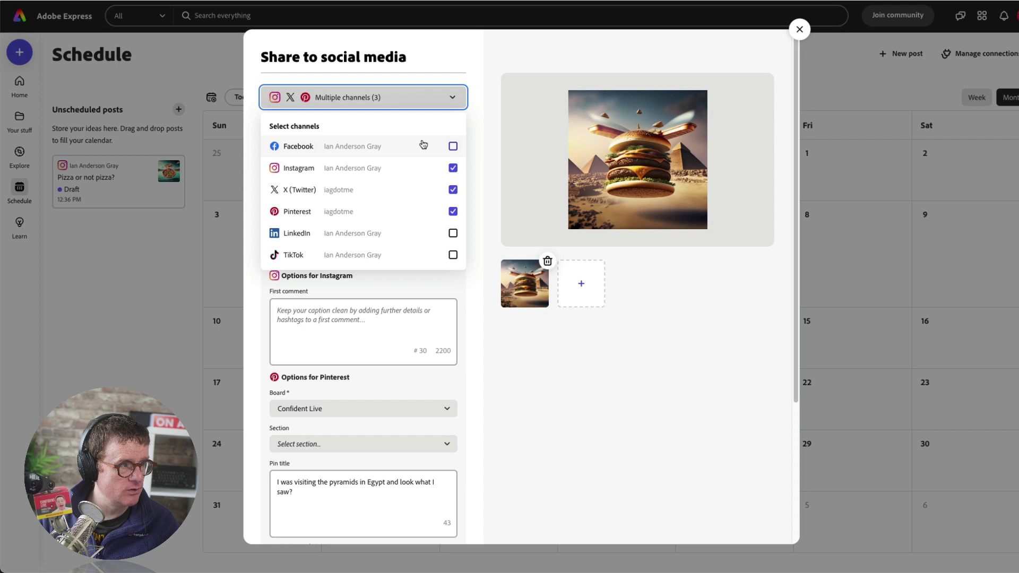
pyautogui.click(452, 147)
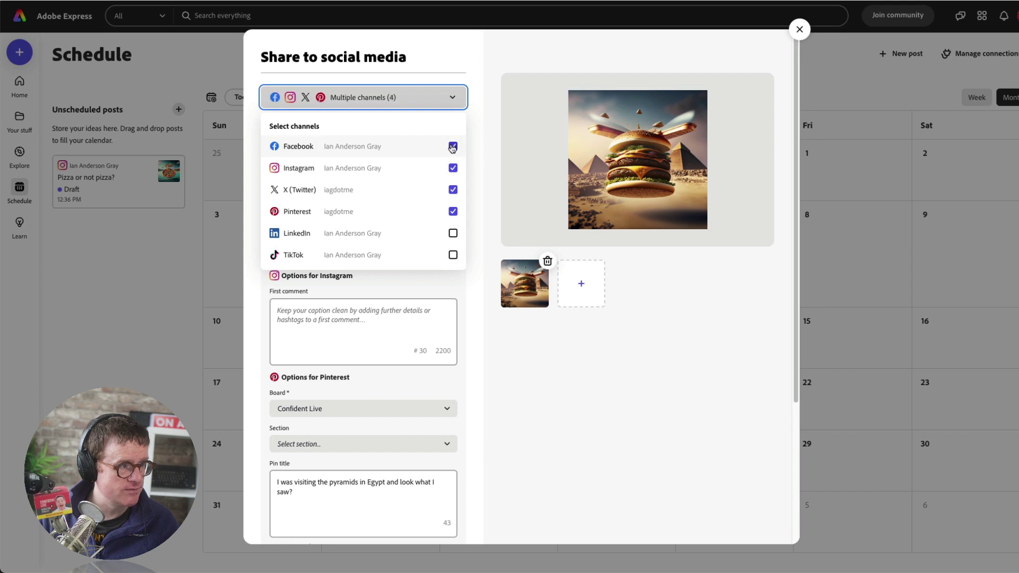
pyautogui.click(452, 233)
pyautogui.click(488, 343)
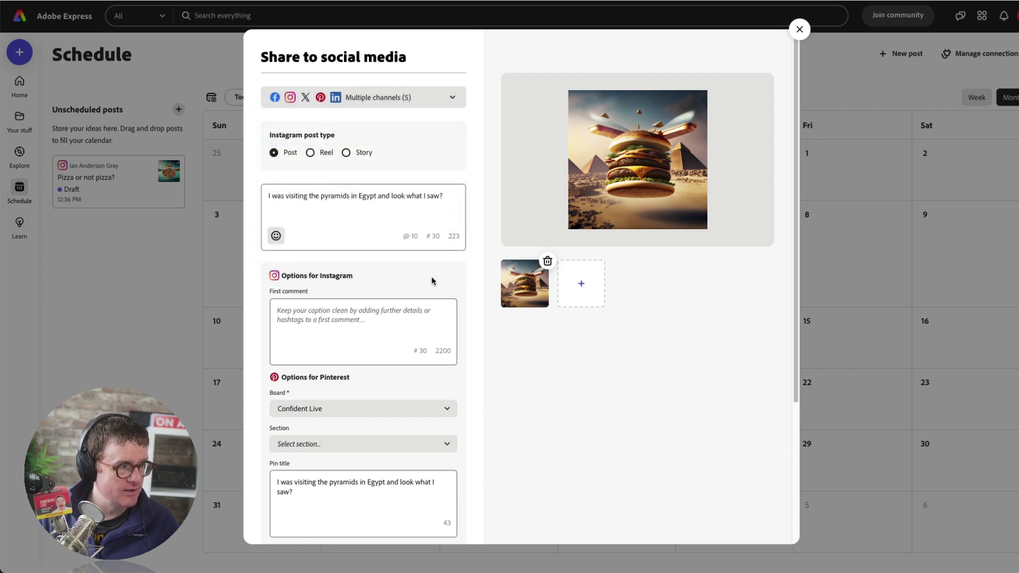
pyautogui.scroll(-5, 431, 281)
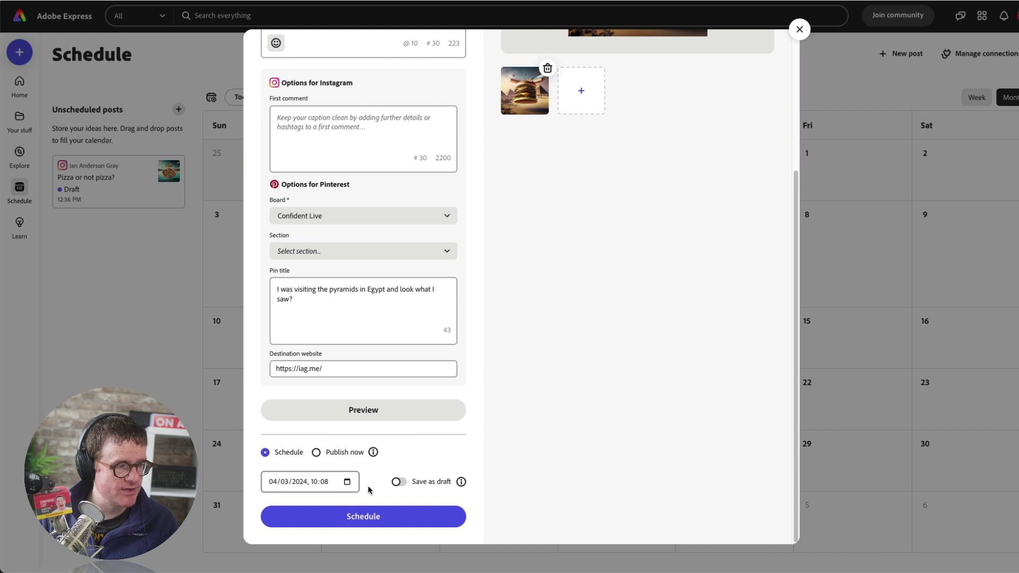
pyautogui.click(353, 518)
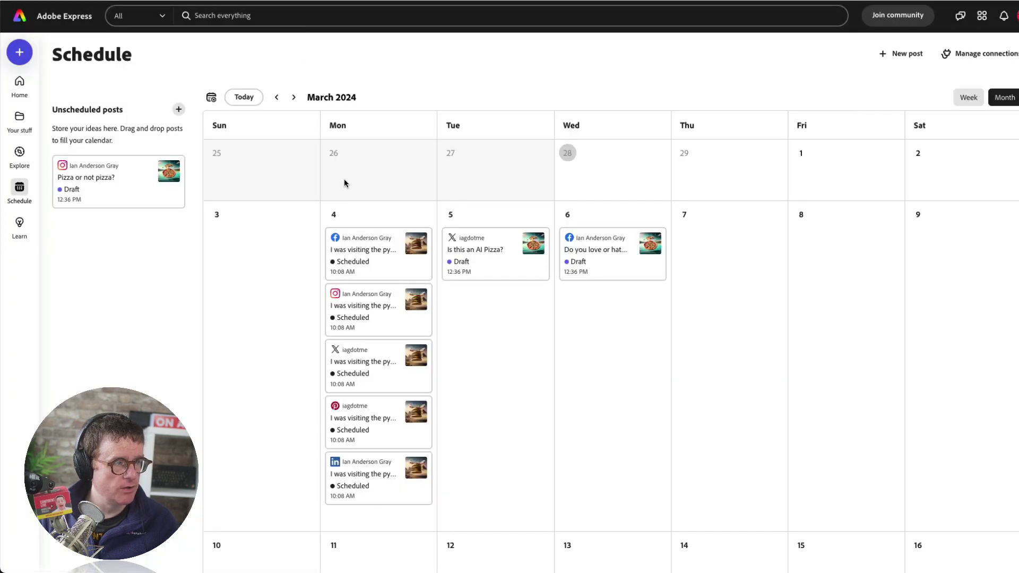
pyautogui.moveTo(353, 229)
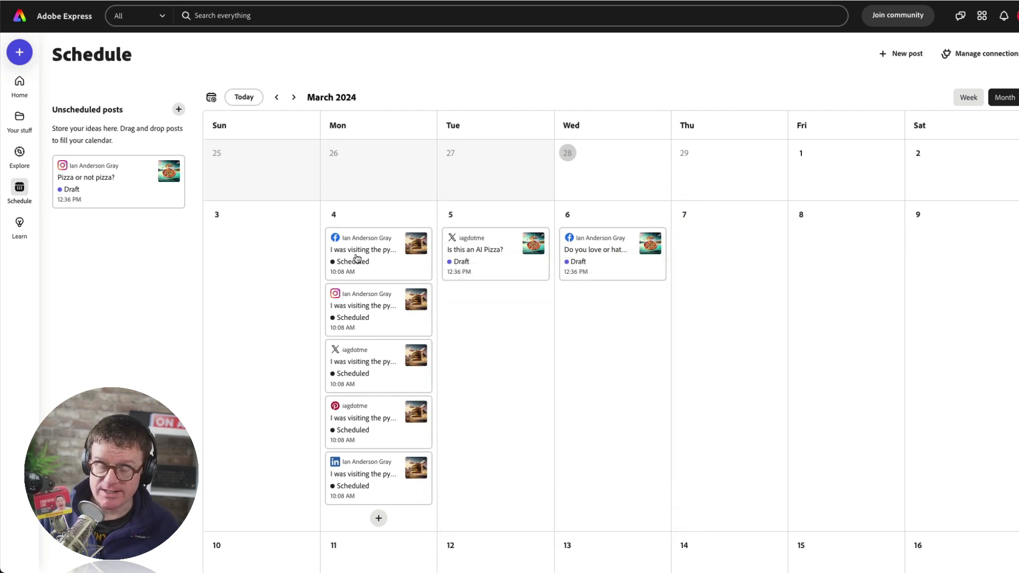
pyautogui.moveTo(355, 352)
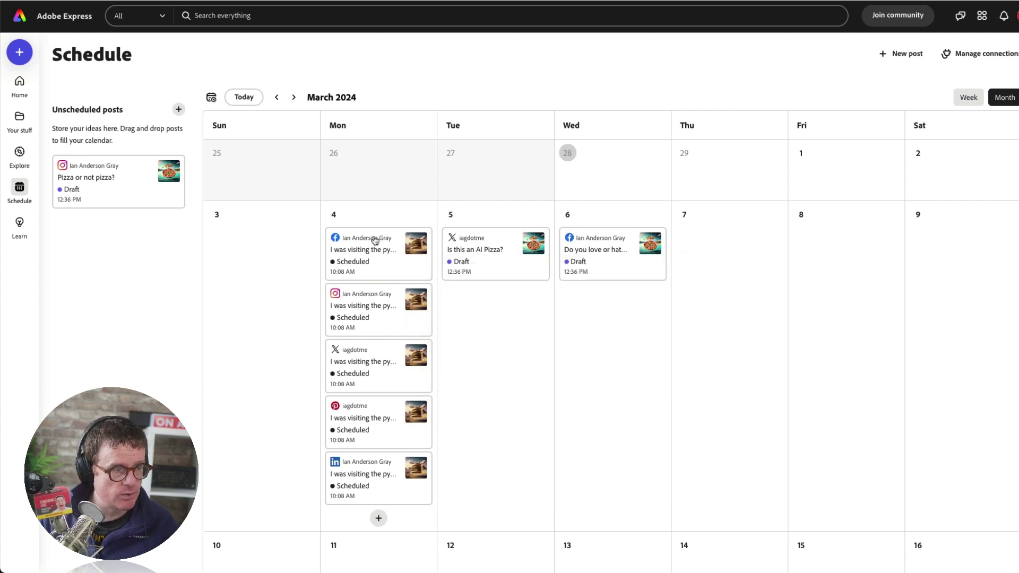
# Step: Prefix the 4 March Facebook post with 'Wow, Facebook...', preview it, and save the changes
pyautogui.click(364, 254)
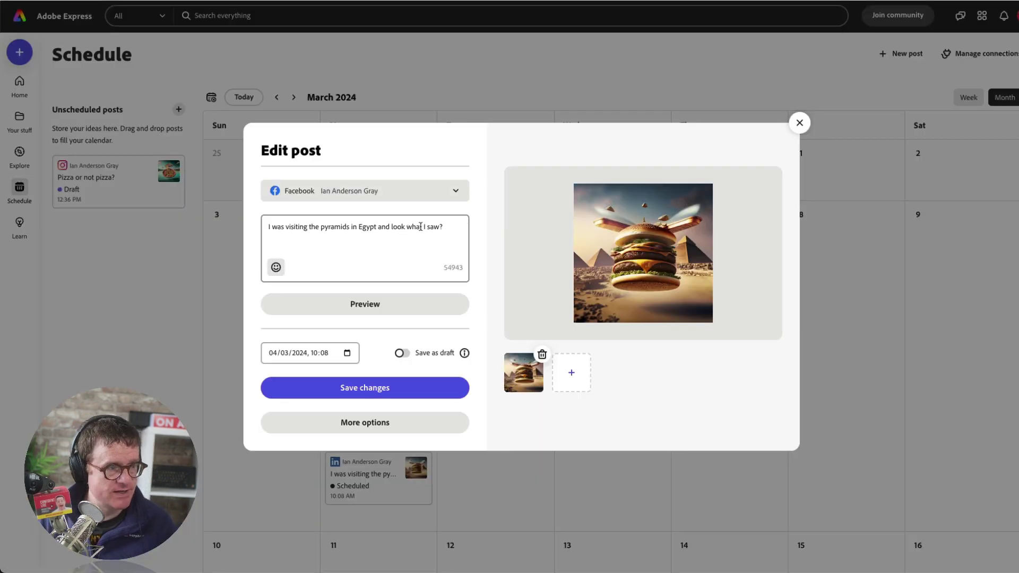
pyautogui.click(421, 226)
pyautogui.write('Wow, Facebook...')
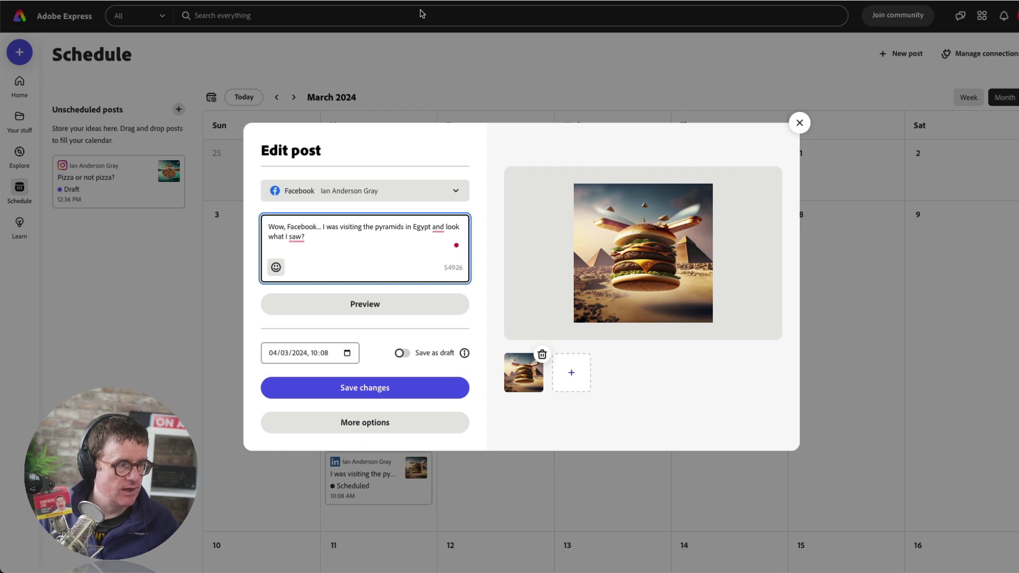
pyautogui.click(386, 301)
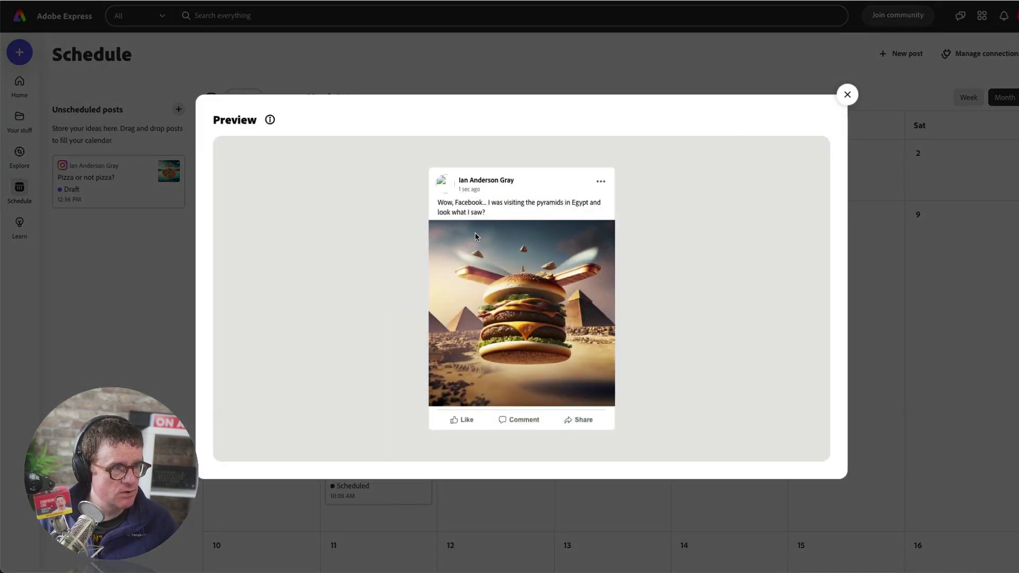
pyautogui.click(847, 94)
pyautogui.click(391, 422)
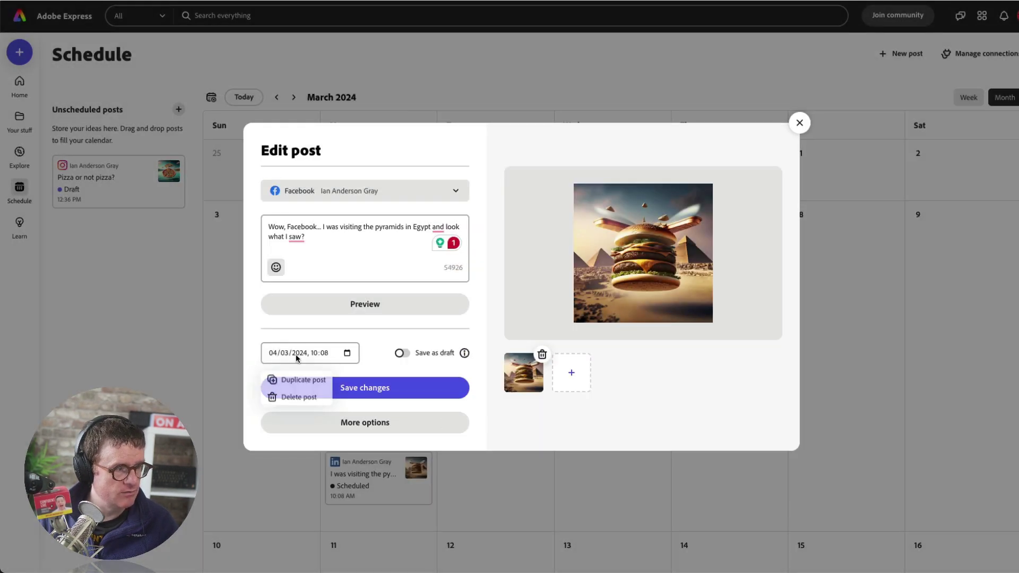
pyautogui.click(393, 397)
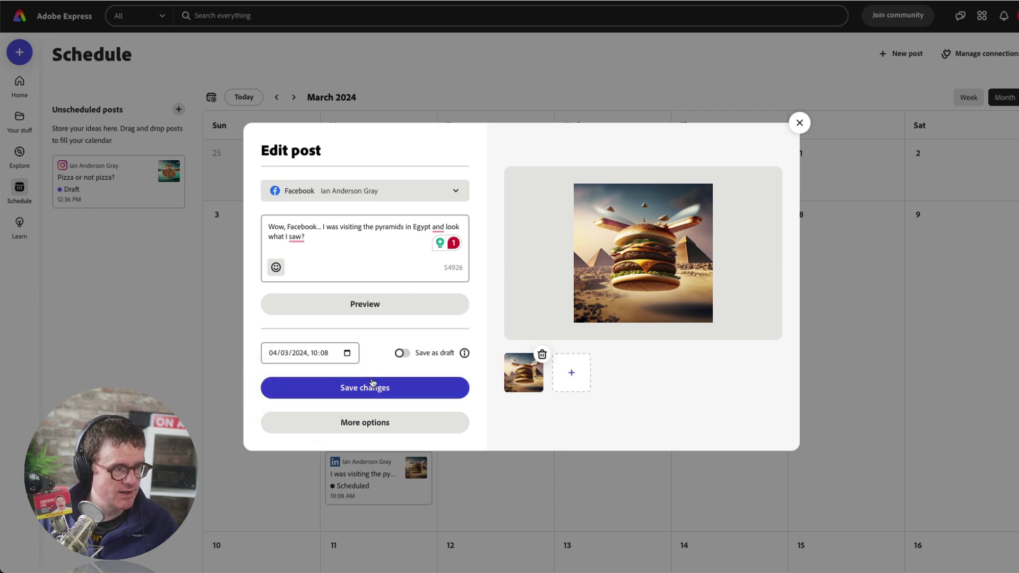
pyautogui.click(373, 384)
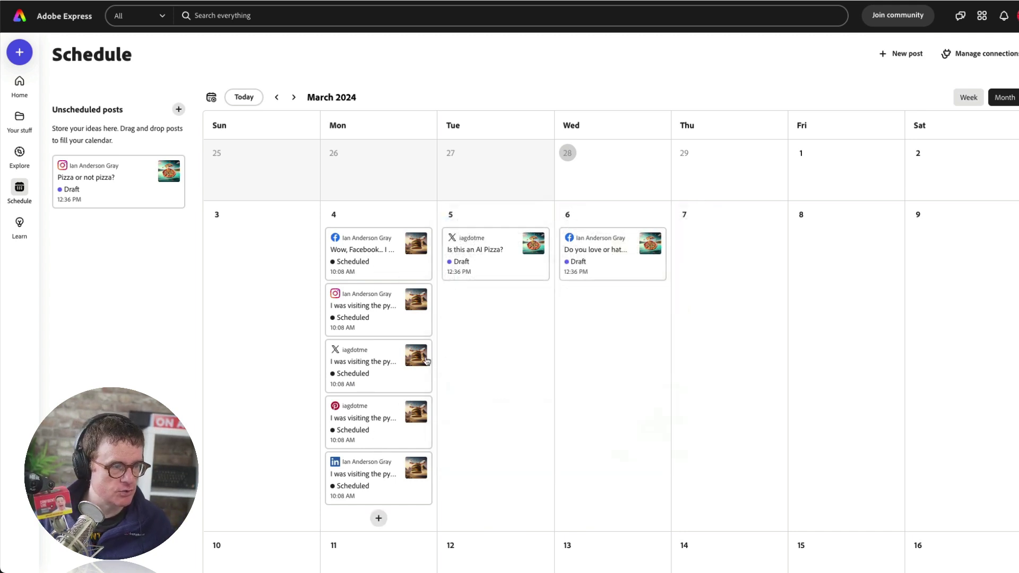
# Step: Turn off Save as draft on the 'Is this an AI Pizza?' X post and save
pyautogui.moveTo(473, 265)
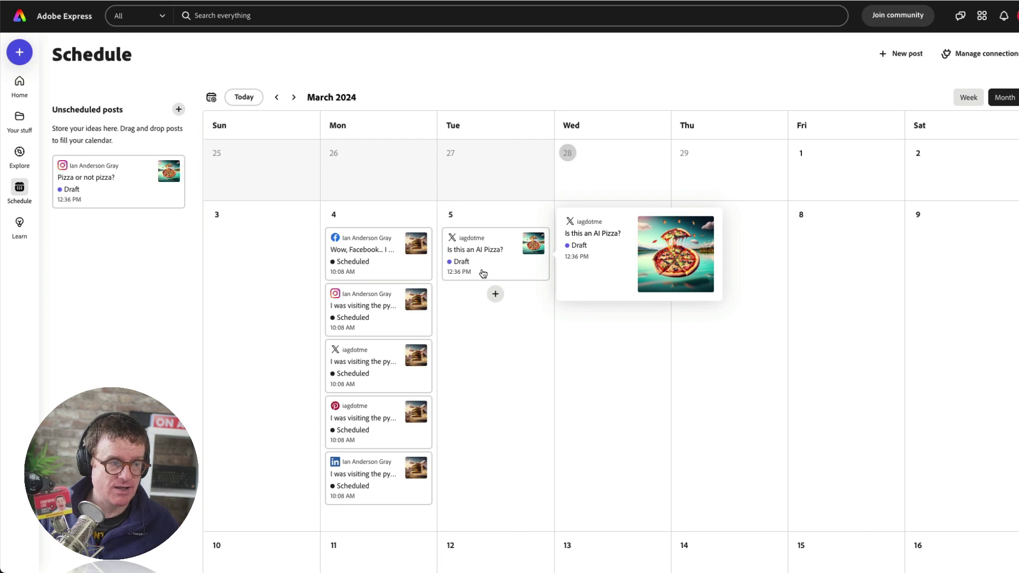
pyautogui.click(489, 254)
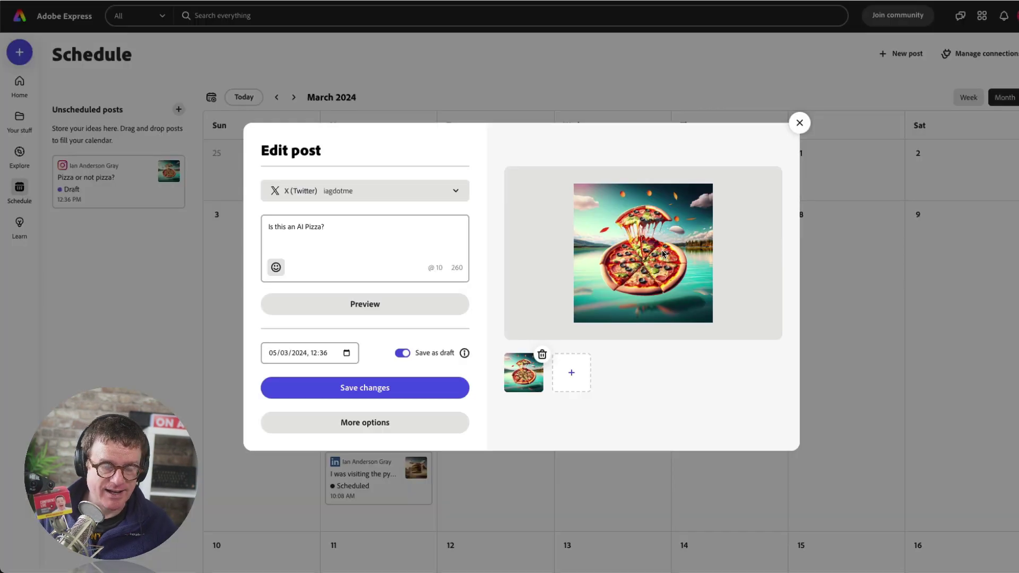
pyautogui.click(403, 354)
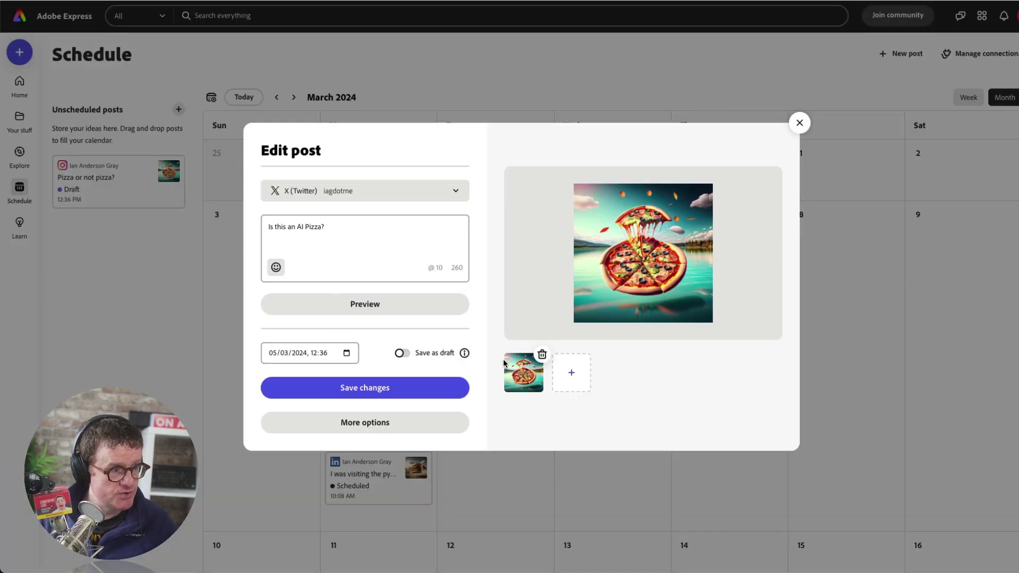
pyautogui.click(380, 389)
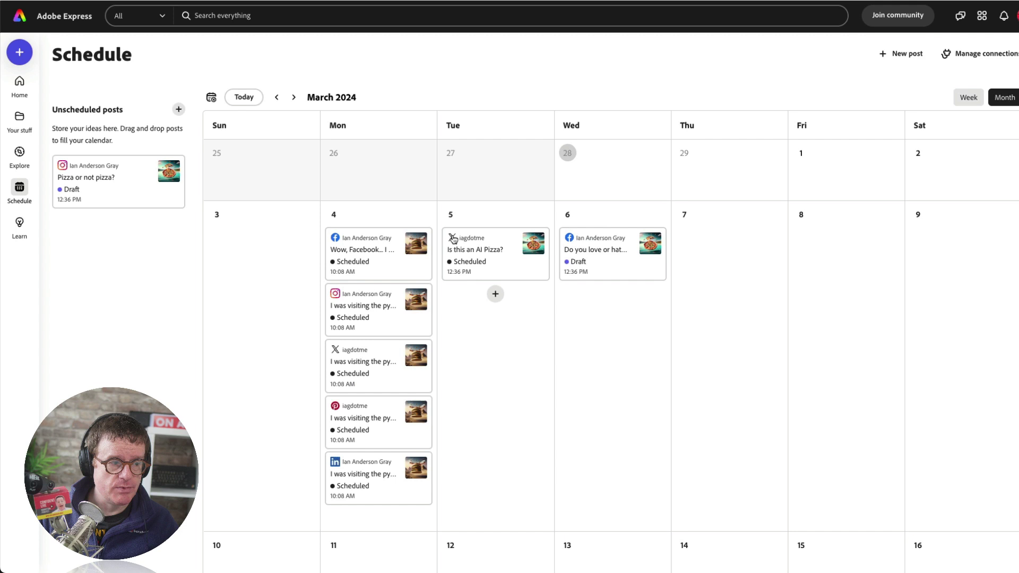
# Step: Move LinkedIn to Sunday 3, Instagram to Sunday 10, and the X post to Unscheduled
pyautogui.moveTo(327, 380)
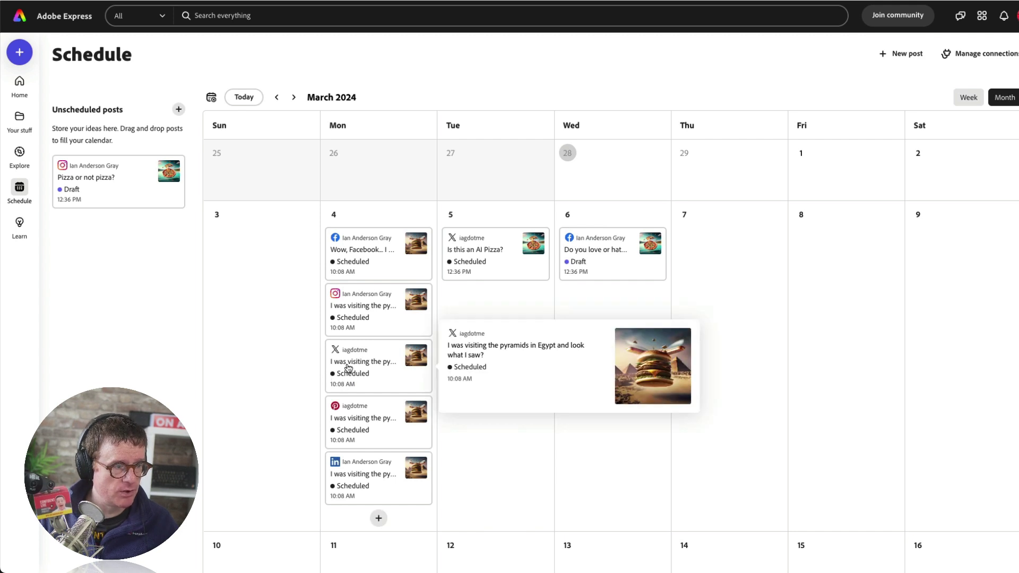
pyautogui.moveTo(344, 367); pyautogui.dragTo(811, 262)
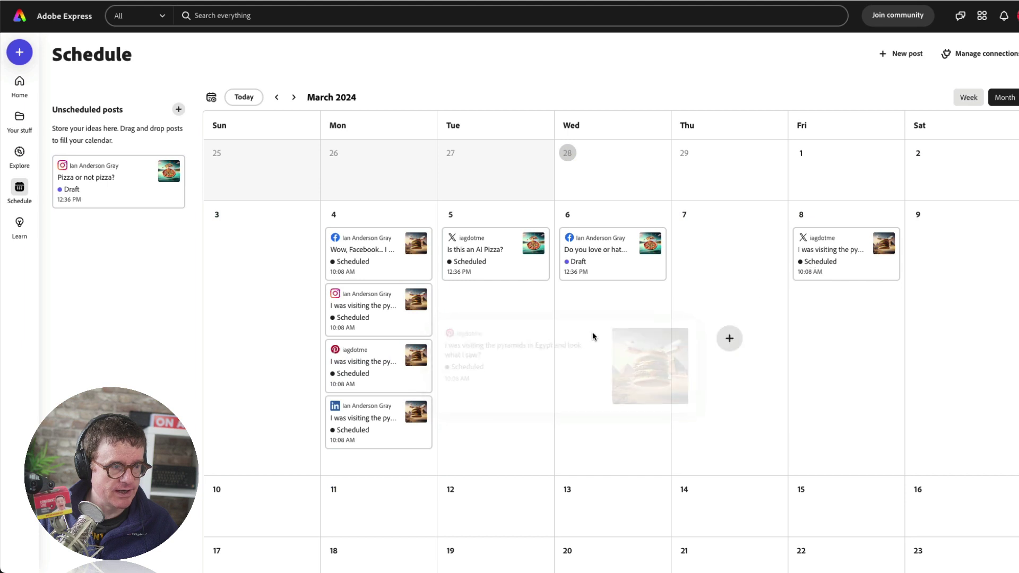
pyautogui.moveTo(348, 439)
pyautogui.moveTo(370, 428); pyautogui.dragTo(261, 268)
pyautogui.moveTo(371, 306); pyautogui.dragTo(266, 446)
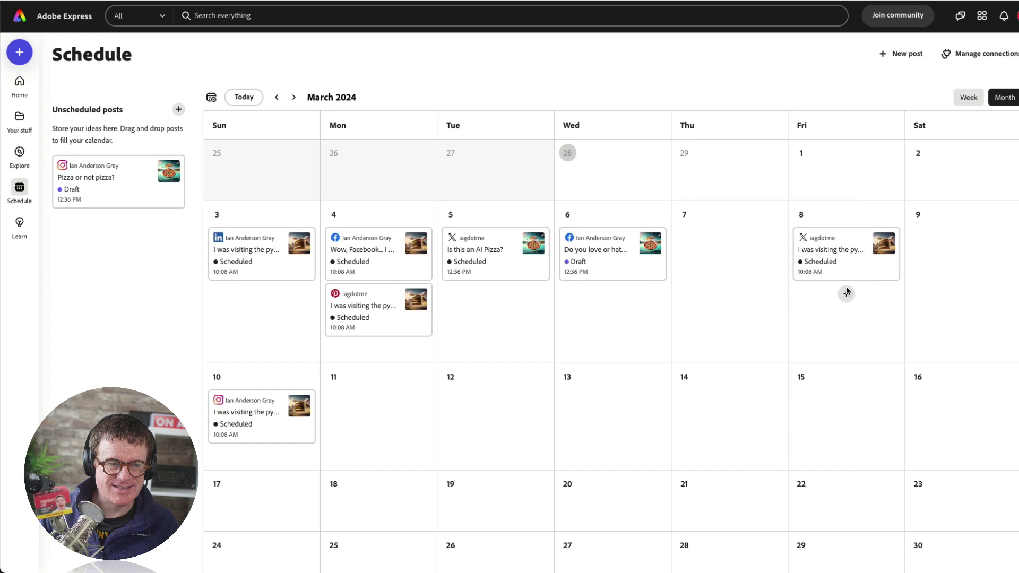
pyautogui.moveTo(859, 257)
pyautogui.moveTo(842, 253); pyautogui.dragTo(109, 240)
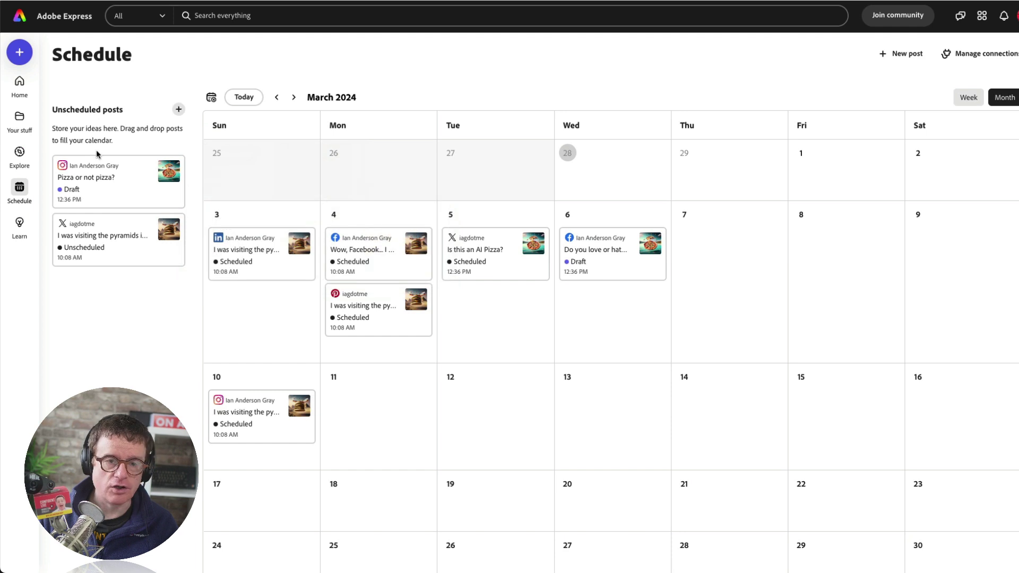
pyautogui.click(210, 98)
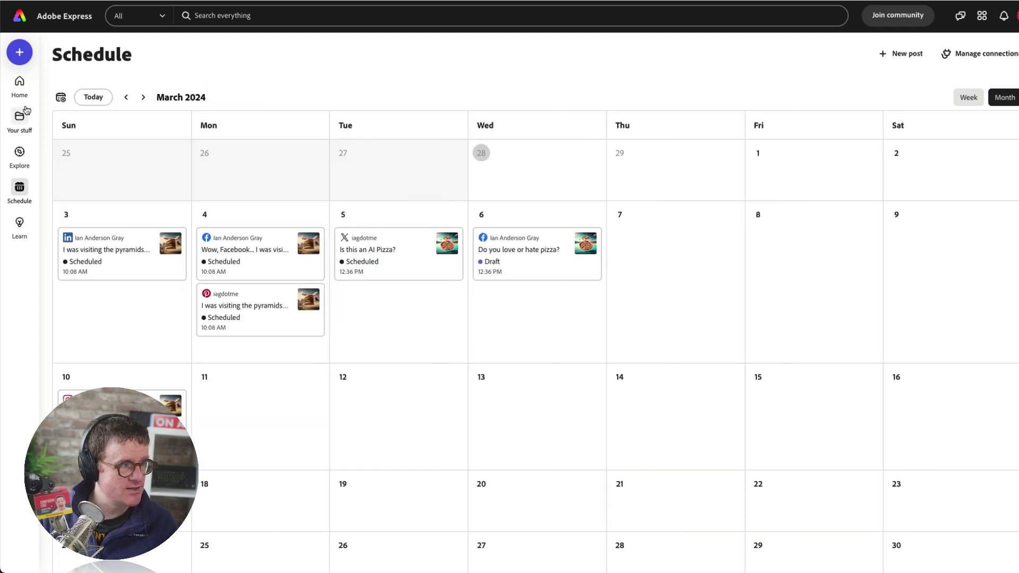
pyautogui.click(62, 100)
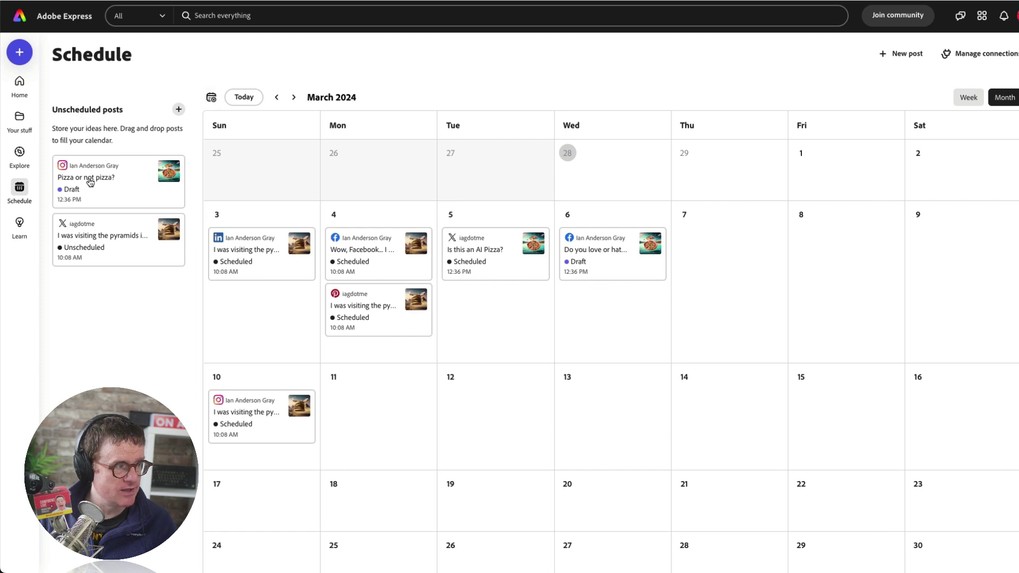
pyautogui.moveTo(78, 263); pyautogui.dragTo(132, 317)
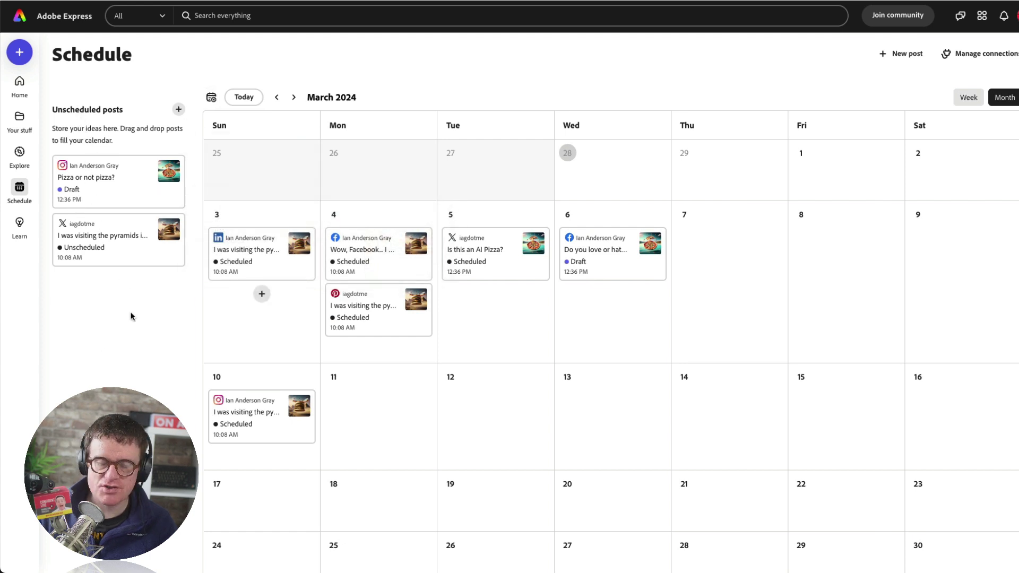
pyautogui.moveTo(106, 196)
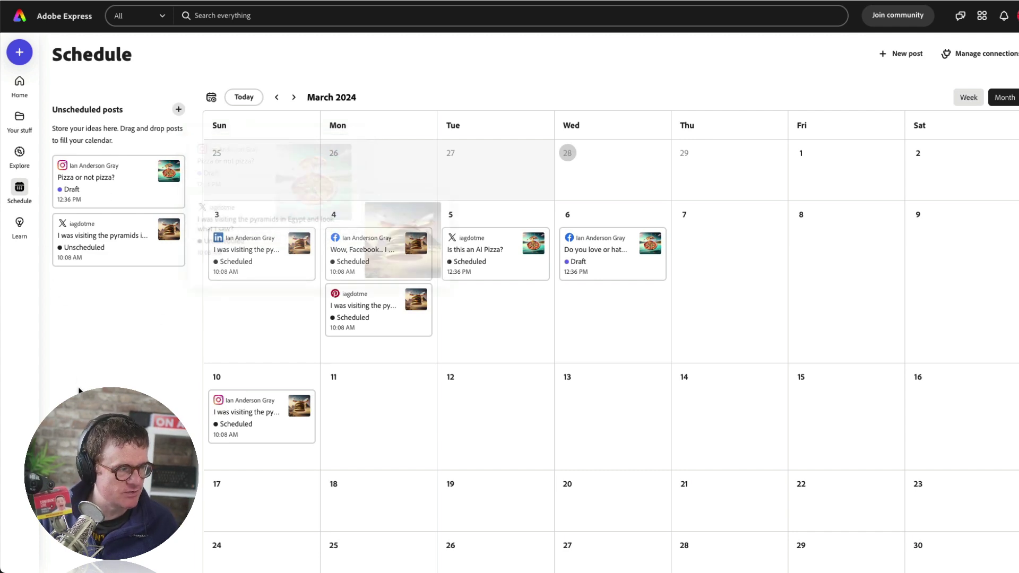
pyautogui.moveTo(77, 256)
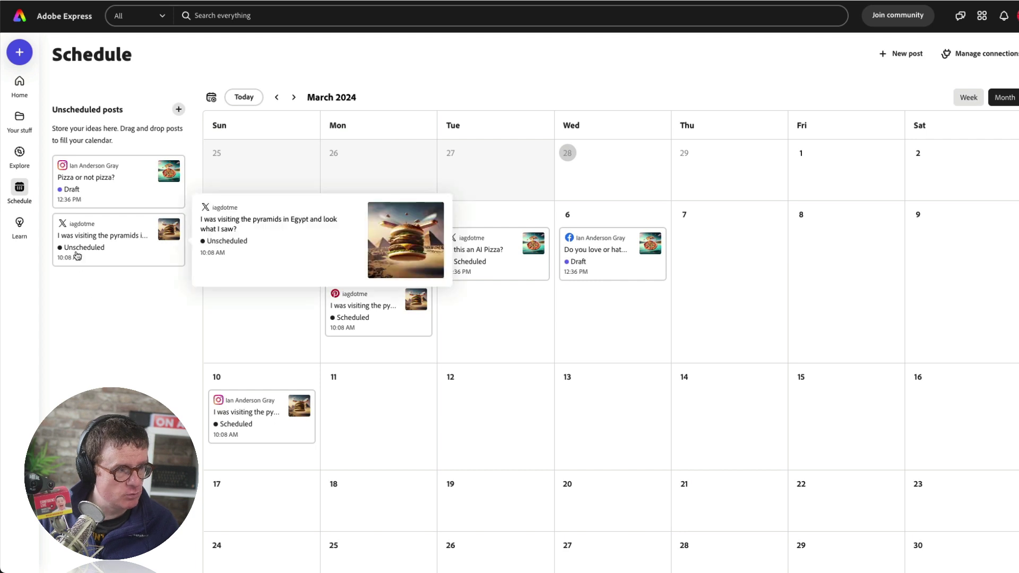
pyautogui.moveTo(92, 247)
pyautogui.mouseDown()
pyautogui.moveTo(525, 382)
pyautogui.moveTo(724, 268)
pyautogui.moveTo(74, 264)
pyautogui.moveTo(85, 245)
pyautogui.mouseUp()
pyautogui.moveTo(716, 268)
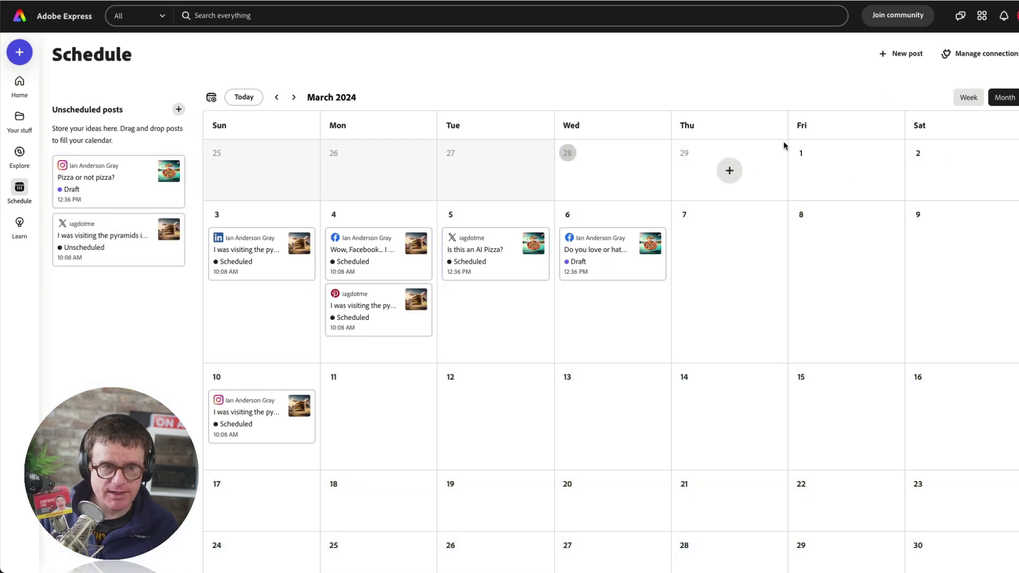
# Step: Check the week of March 3–9, then drag the LinkedIn, AI Pizza X, Facebook draft and remaining post onto Monday 4
pyautogui.click(969, 97)
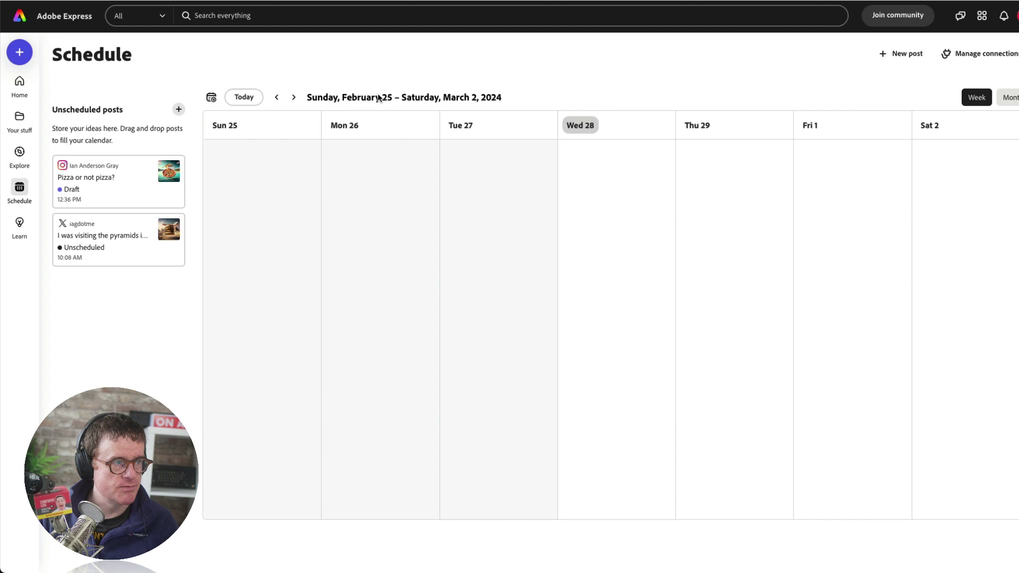
pyautogui.click(293, 98)
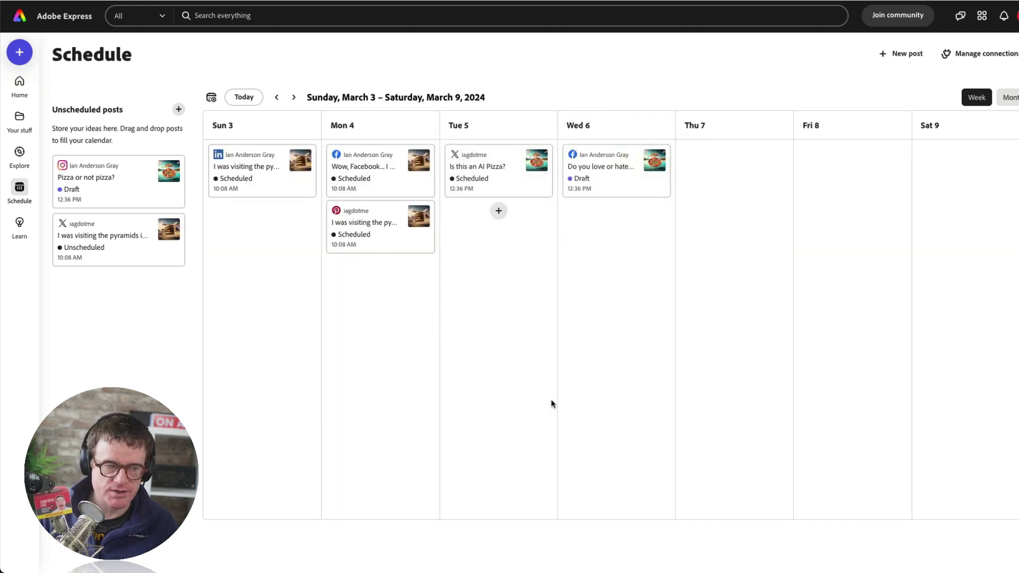
pyautogui.click(1008, 97)
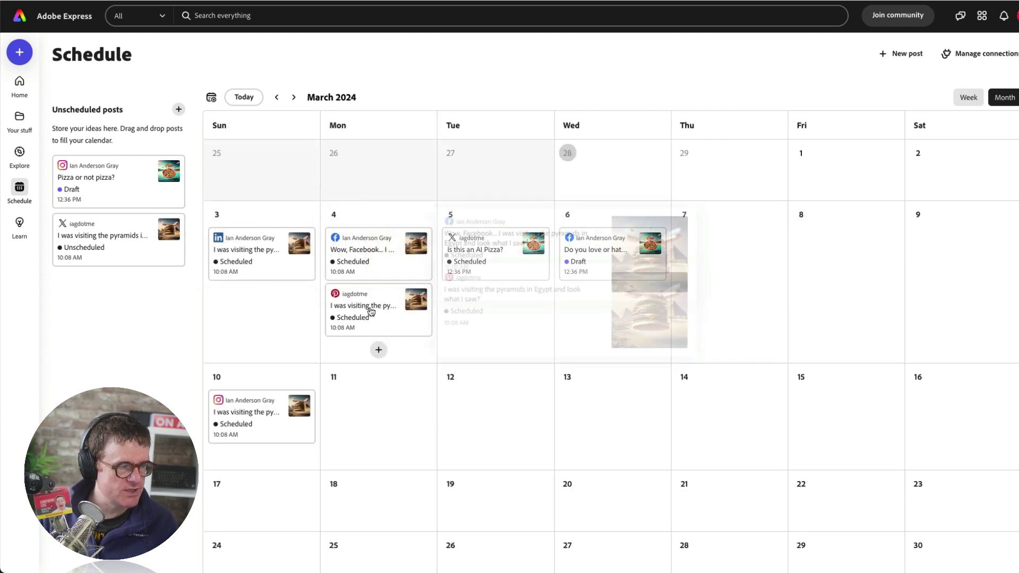
pyautogui.moveTo(281, 245); pyautogui.dragTo(351, 250)
pyautogui.moveTo(475, 249); pyautogui.dragTo(372, 255)
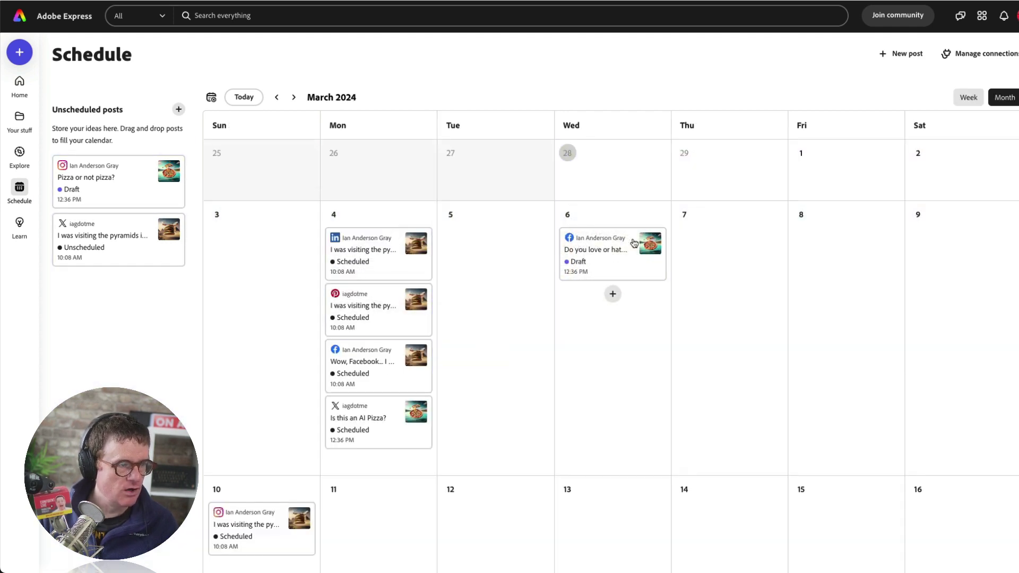
pyautogui.moveTo(610, 250); pyautogui.dragTo(366, 234)
pyautogui.scroll(-1, 264, 455)
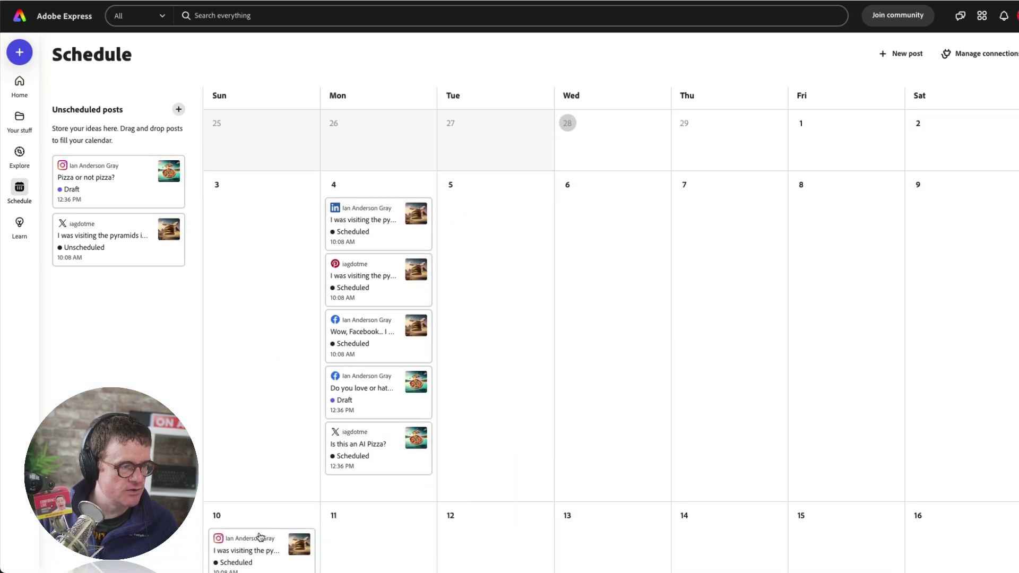
pyautogui.moveTo(249, 546); pyautogui.dragTo(391, 257)
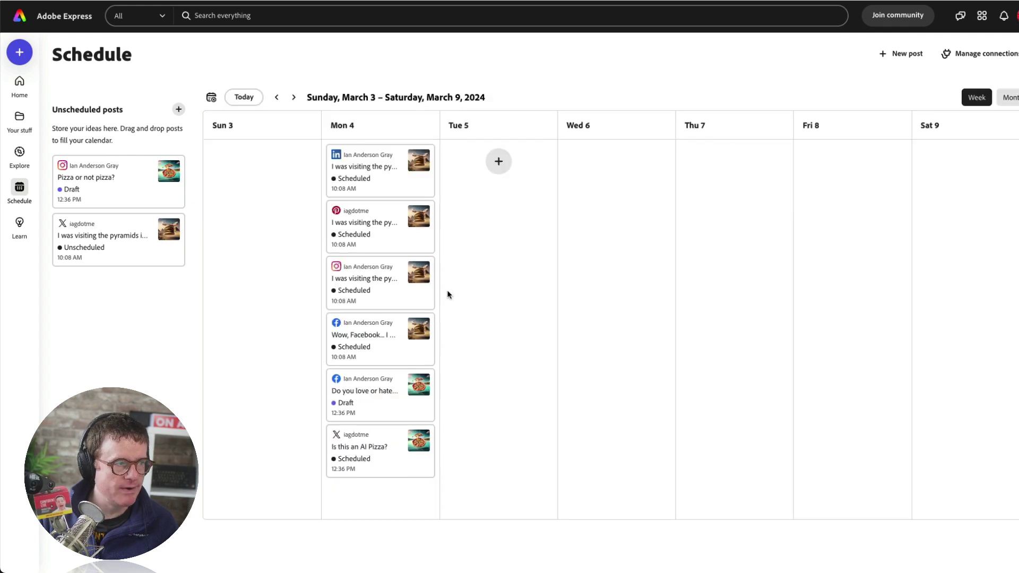
# Step: Insert a tongue-out emoji into the AI Pizza X post's caption
pyautogui.click(372, 448)
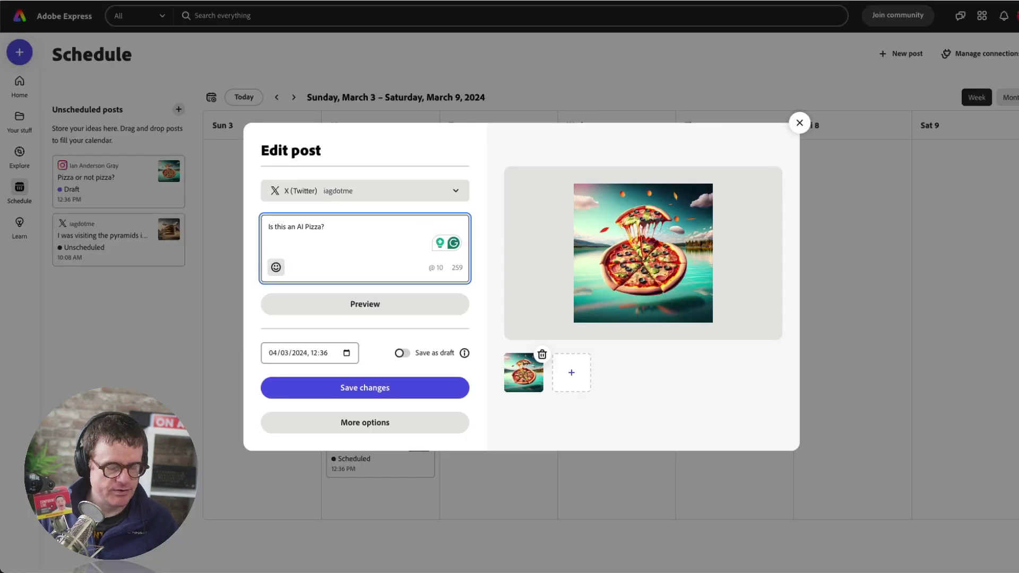
pyautogui.click(275, 267)
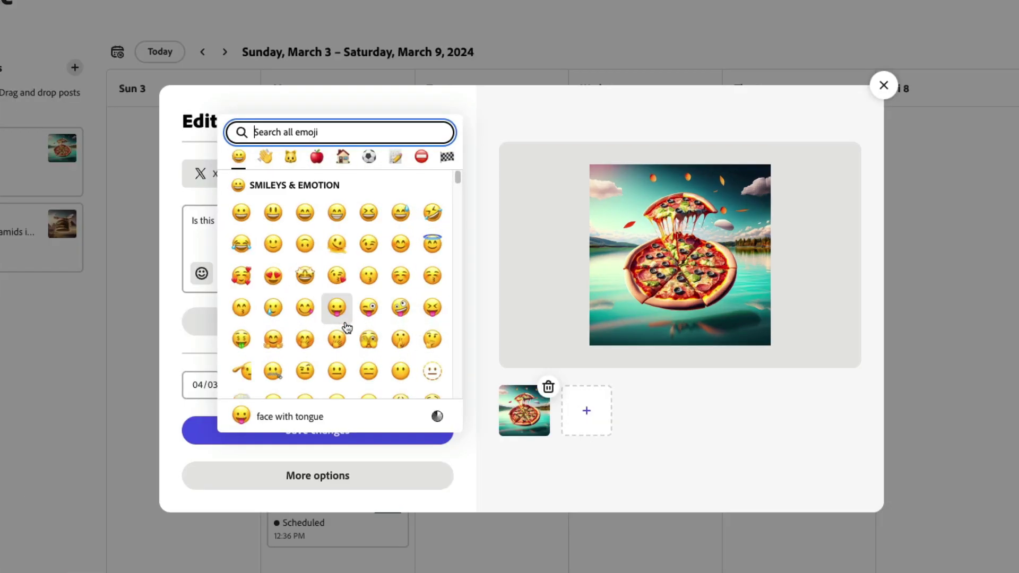
pyautogui.click(379, 294)
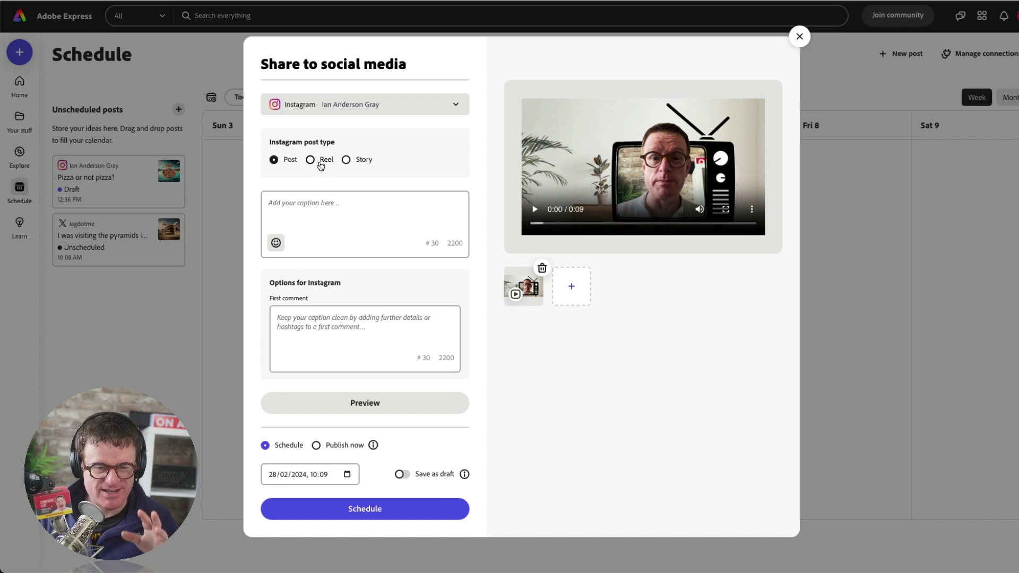
# Step: Add and then remove TikTok as a channel, leaving only Instagram selected
pyautogui.click(396, 104)
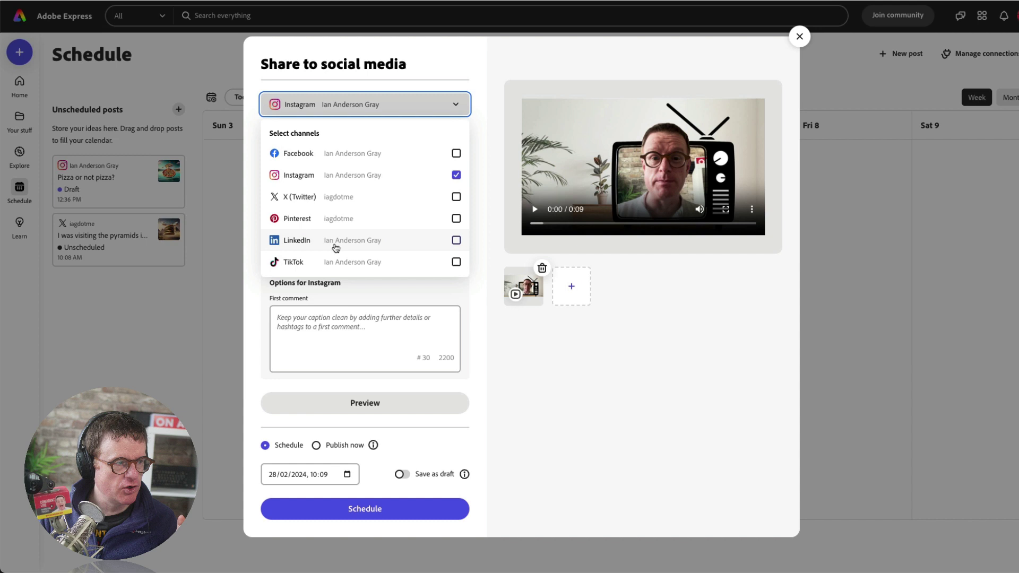
pyautogui.click(456, 262)
pyautogui.click(529, 349)
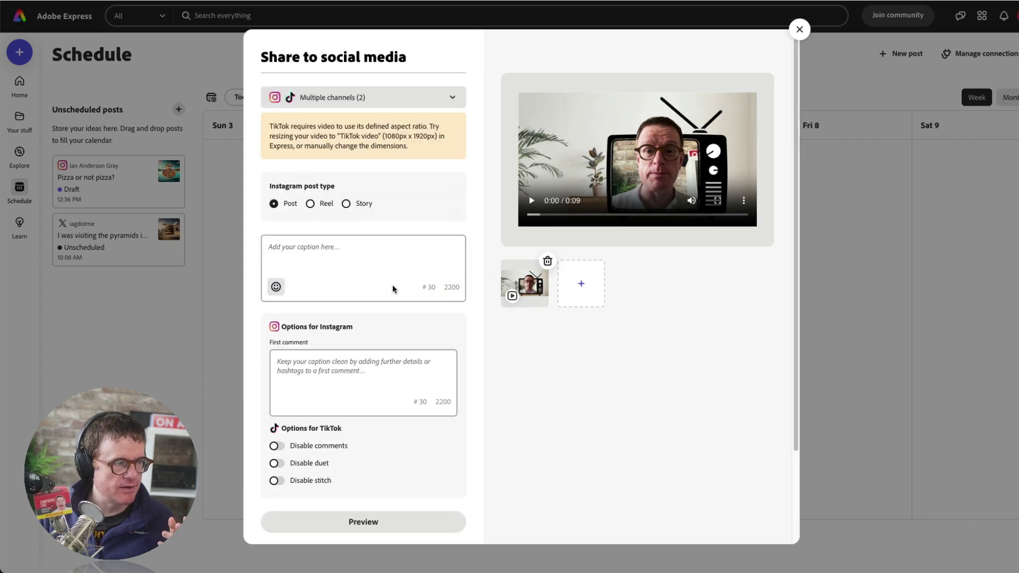
pyautogui.click(429, 99)
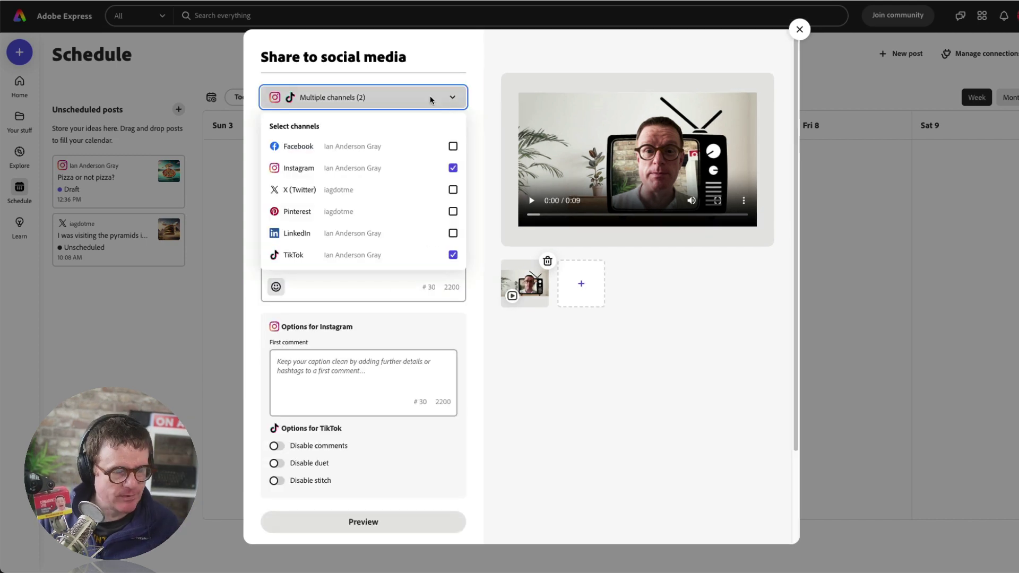
pyautogui.click(453, 256)
pyautogui.click(501, 68)
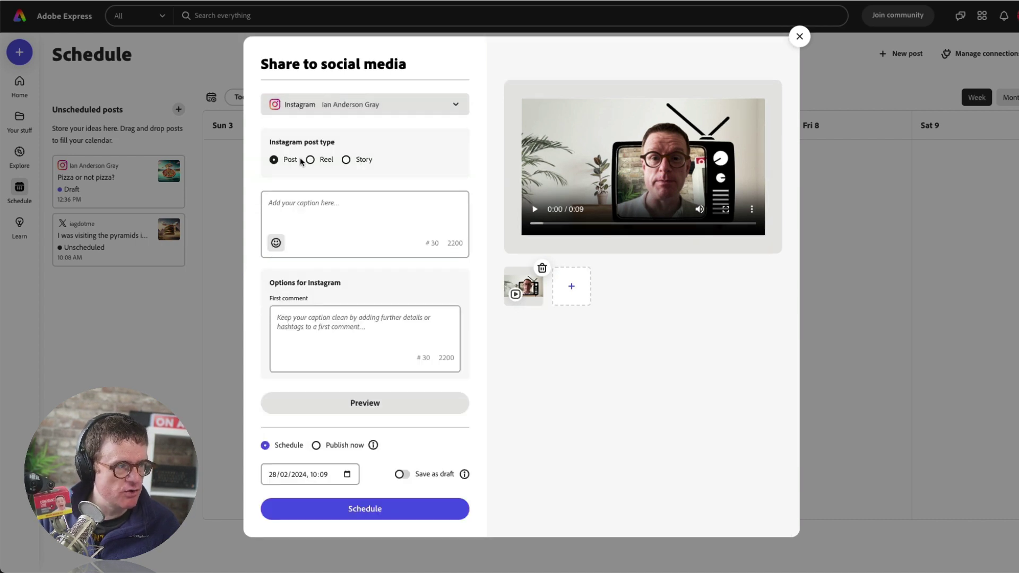
# Step: Try the Reel post type, then set the Instagram post type to Story
pyautogui.click(311, 160)
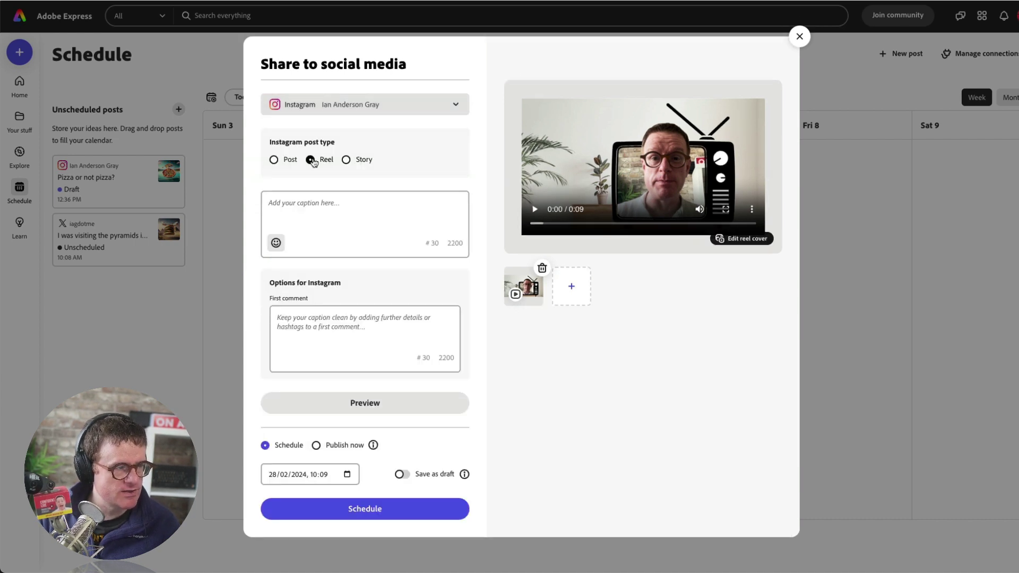
pyautogui.click(322, 214)
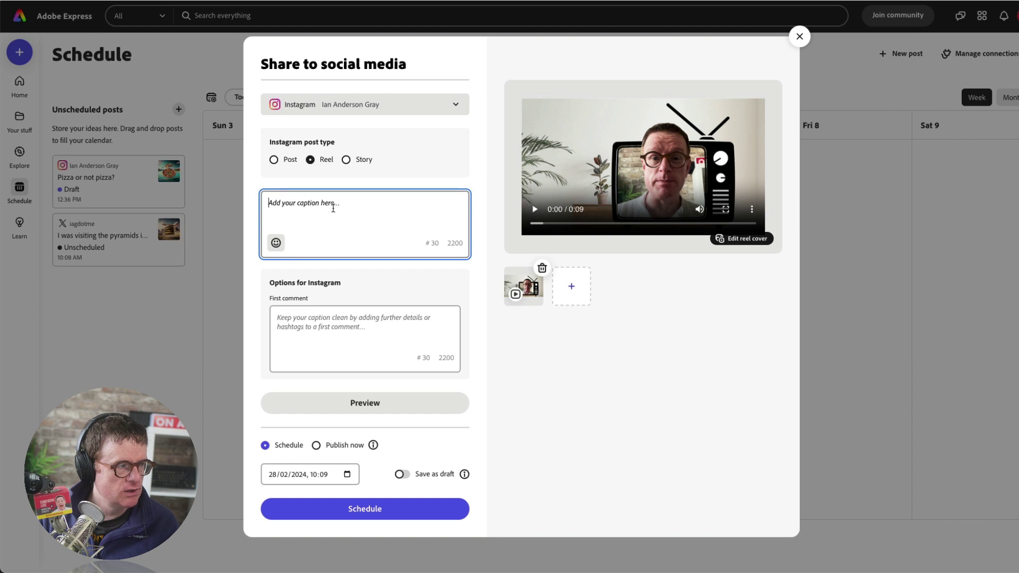
pyautogui.click(364, 158)
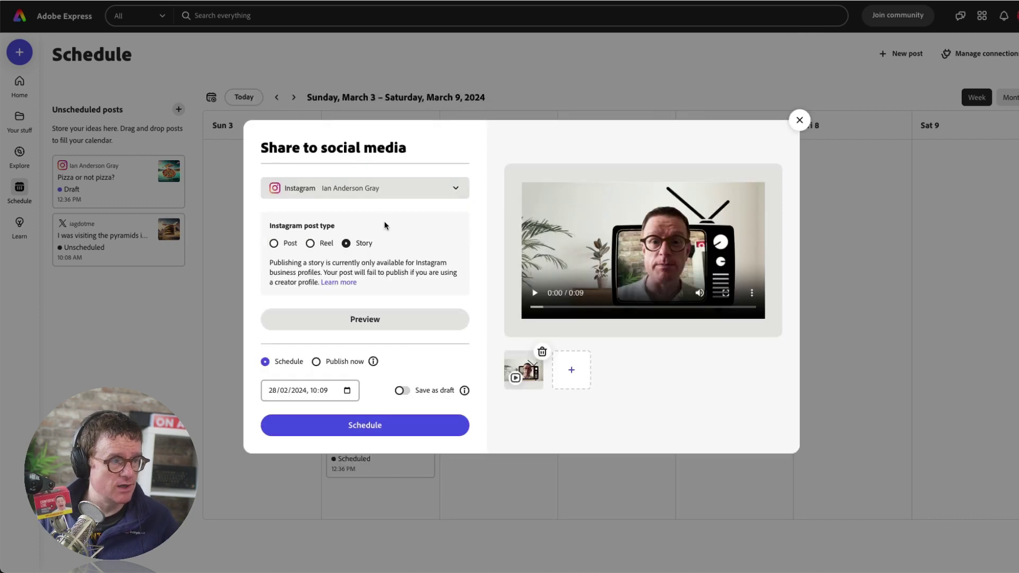